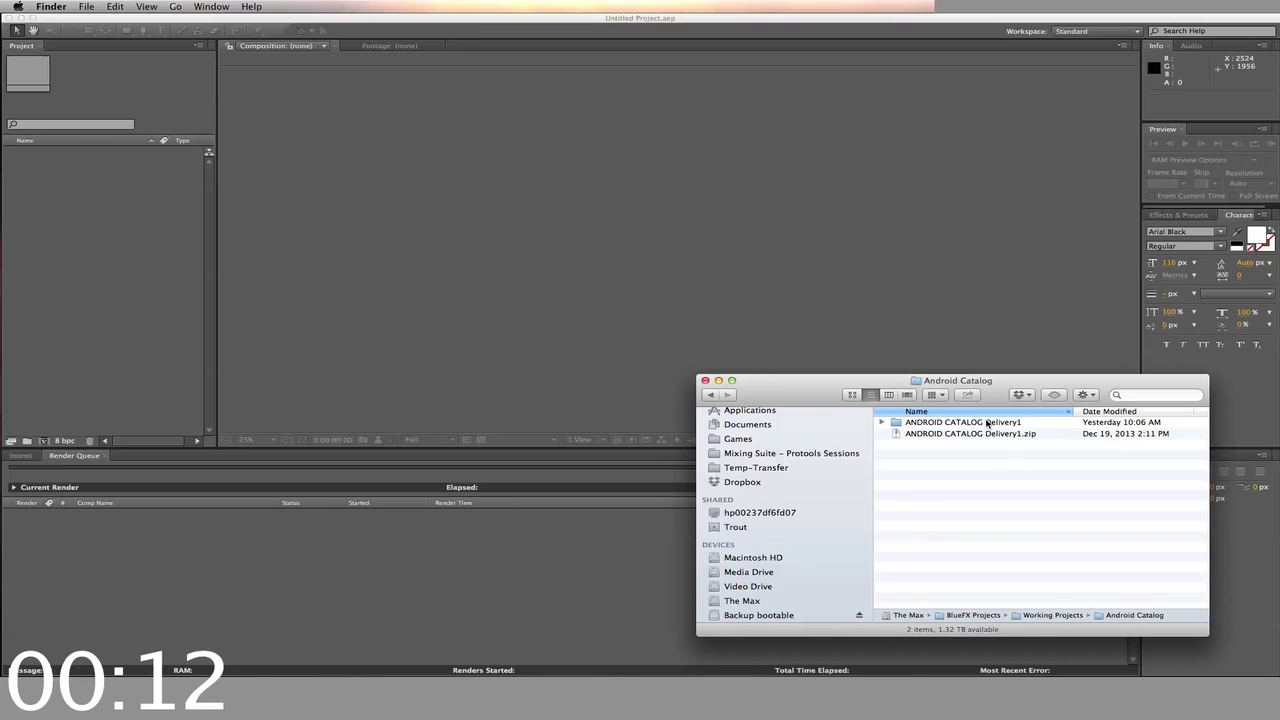
Open Android Catalog - Demo.aep from ANDROID CATALOG Delivery1 > PROJECTS in After Effects
double_click(969, 424)
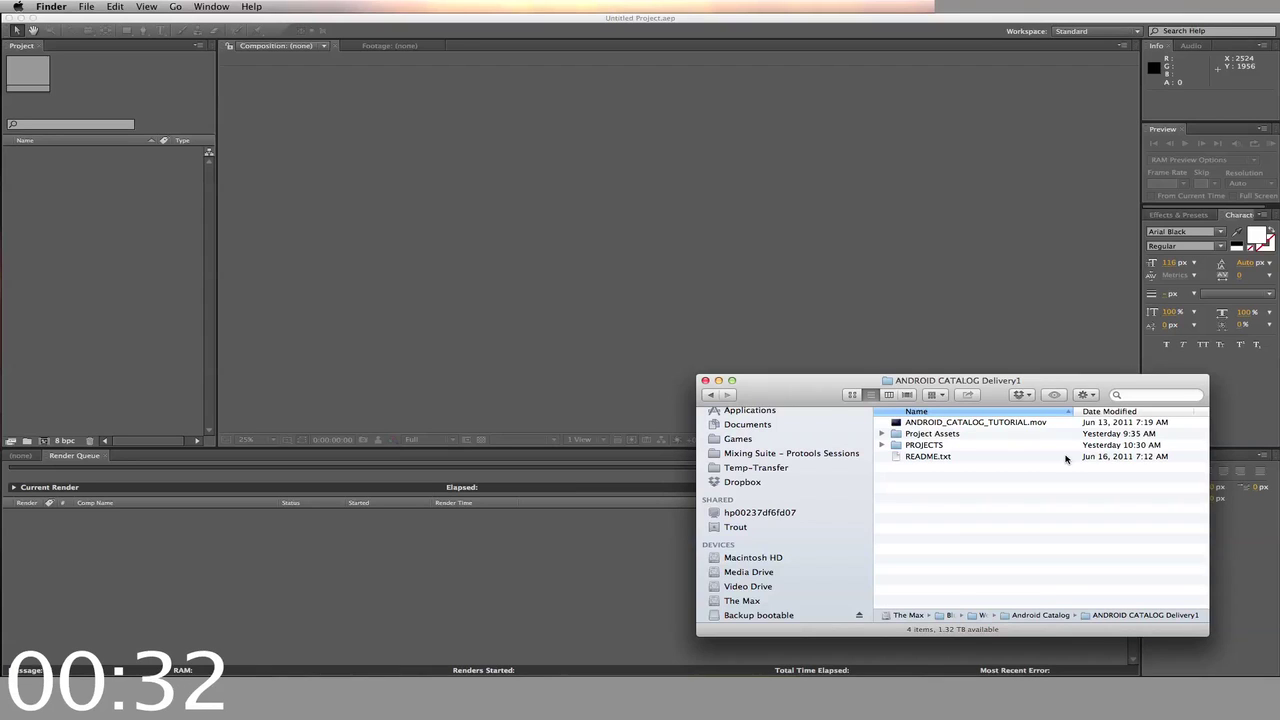
double_click(955, 446)
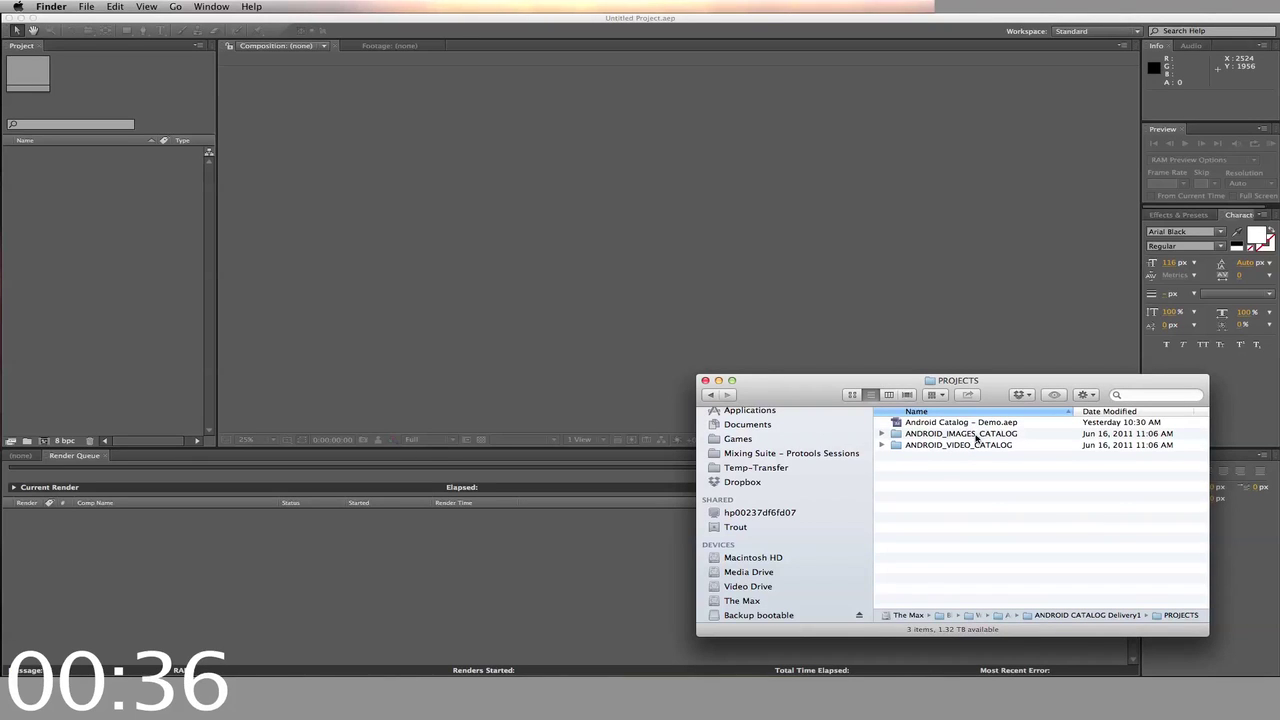
double_click(978, 422)
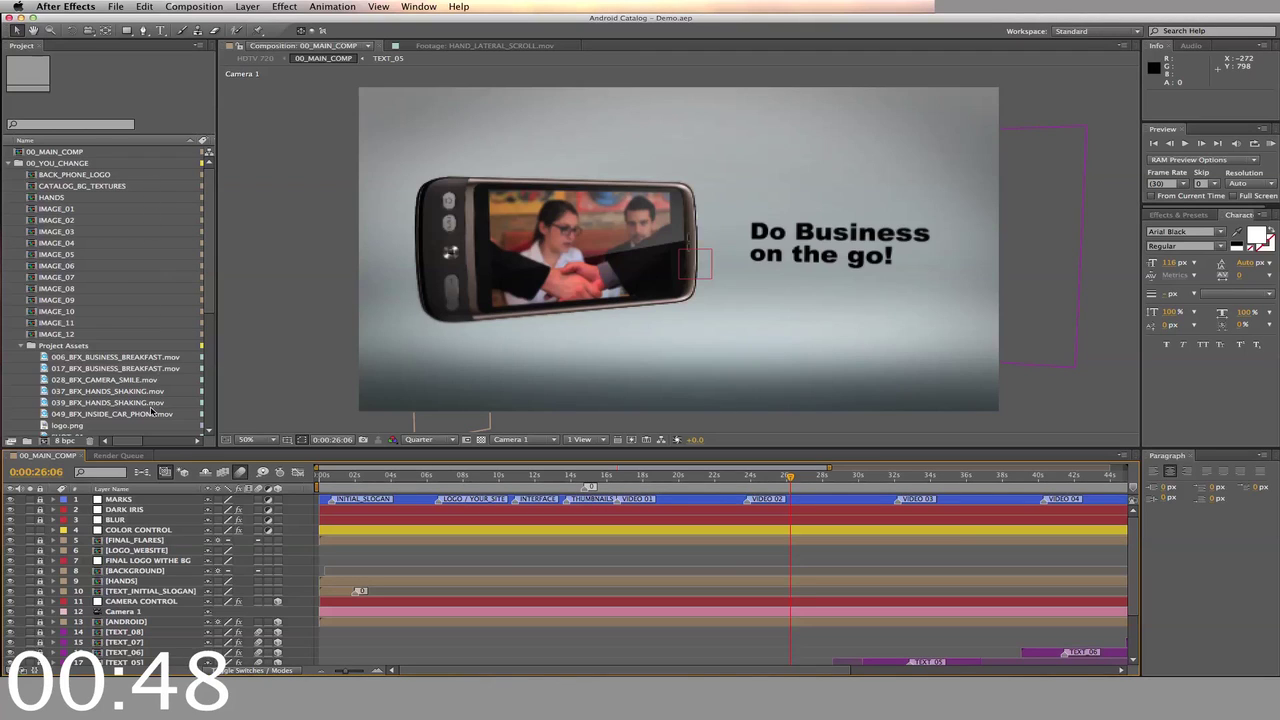
Preview the logo shot at 0:00:08:09, then open the 800 × 800 YOUR_LOGO composition
click(468, 478)
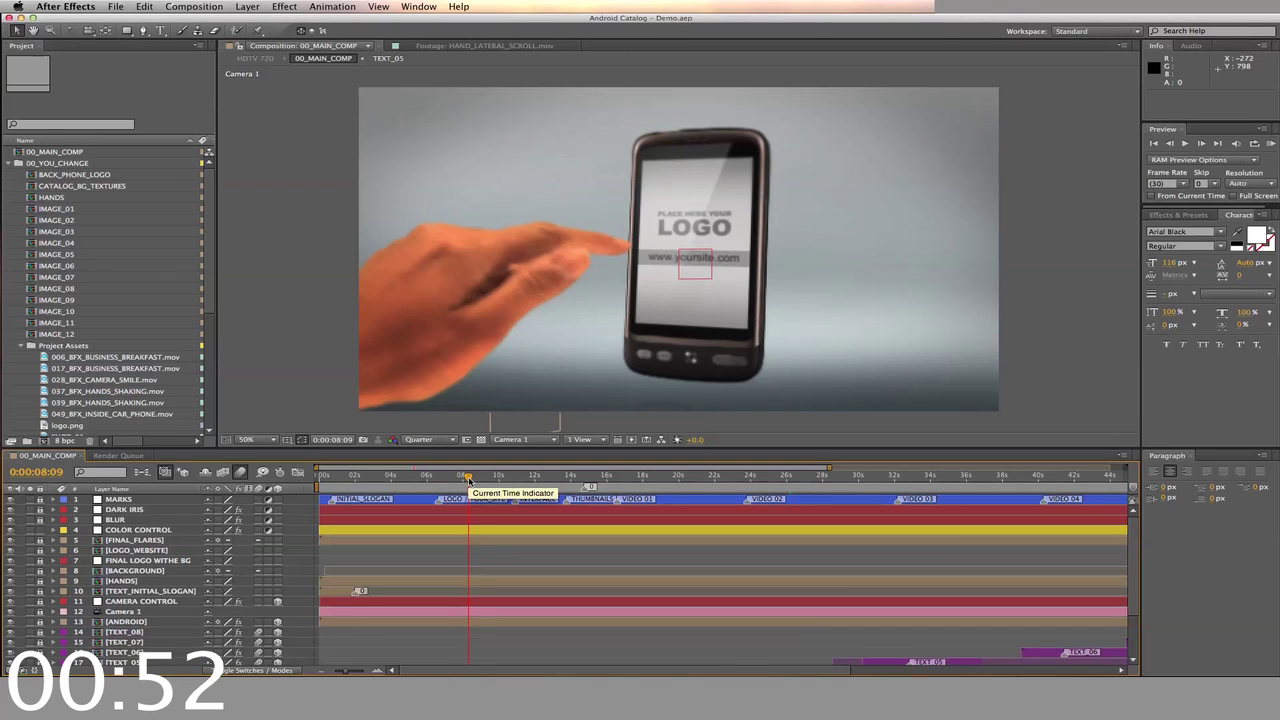
scroll(115, 312, down, 3)
scroll(115, 312, down, 4)
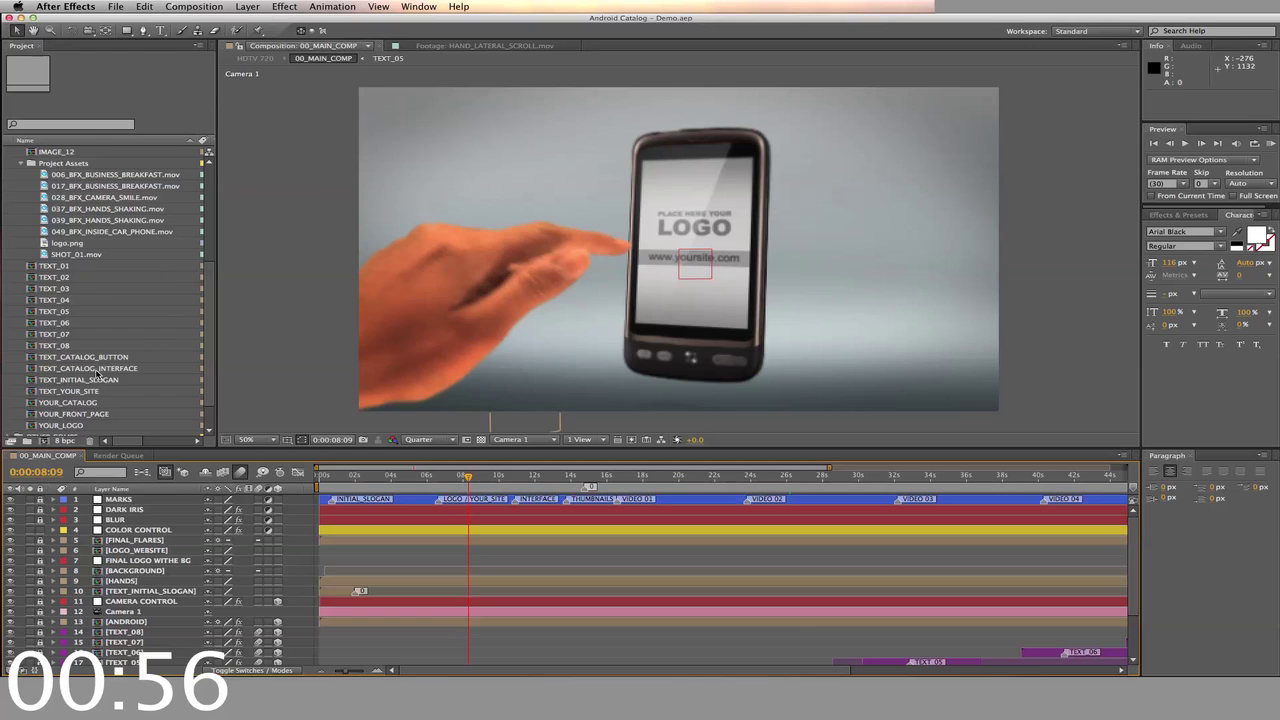
double_click(33, 425)
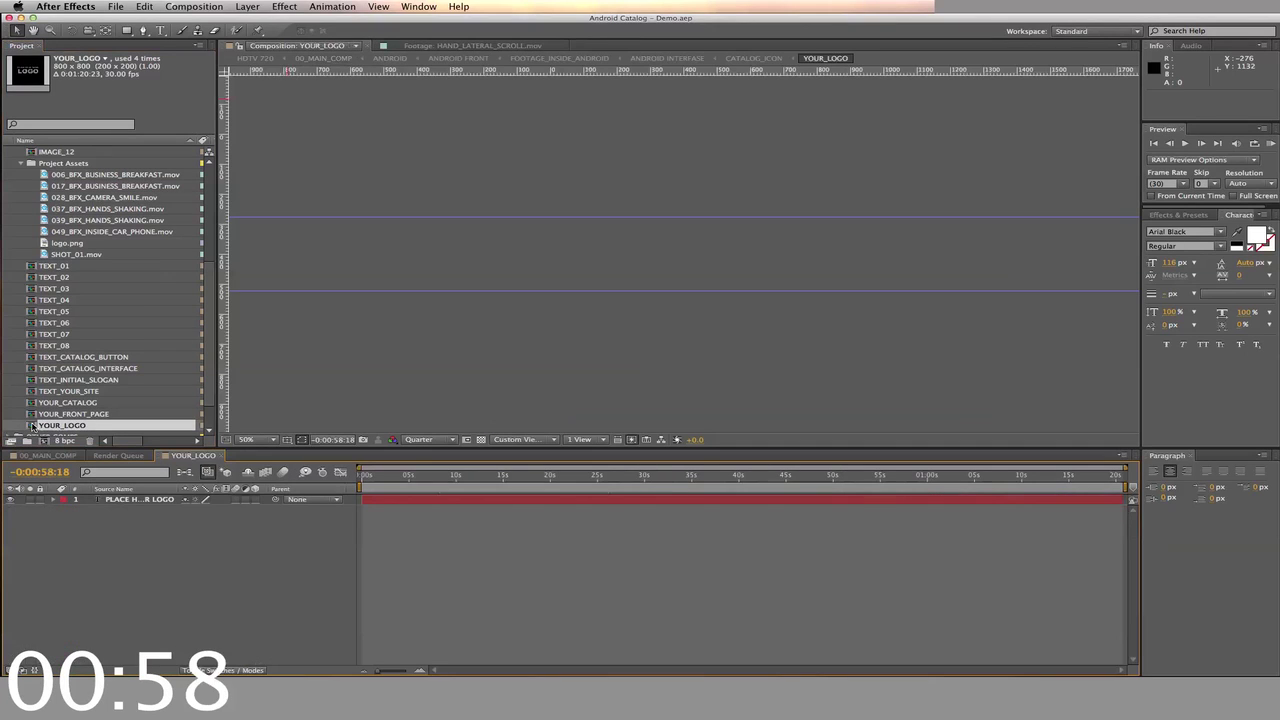
Add logo.png above the placeholder in YOUR_LOGO and hide the placeholder logo layer
click(44, 244)
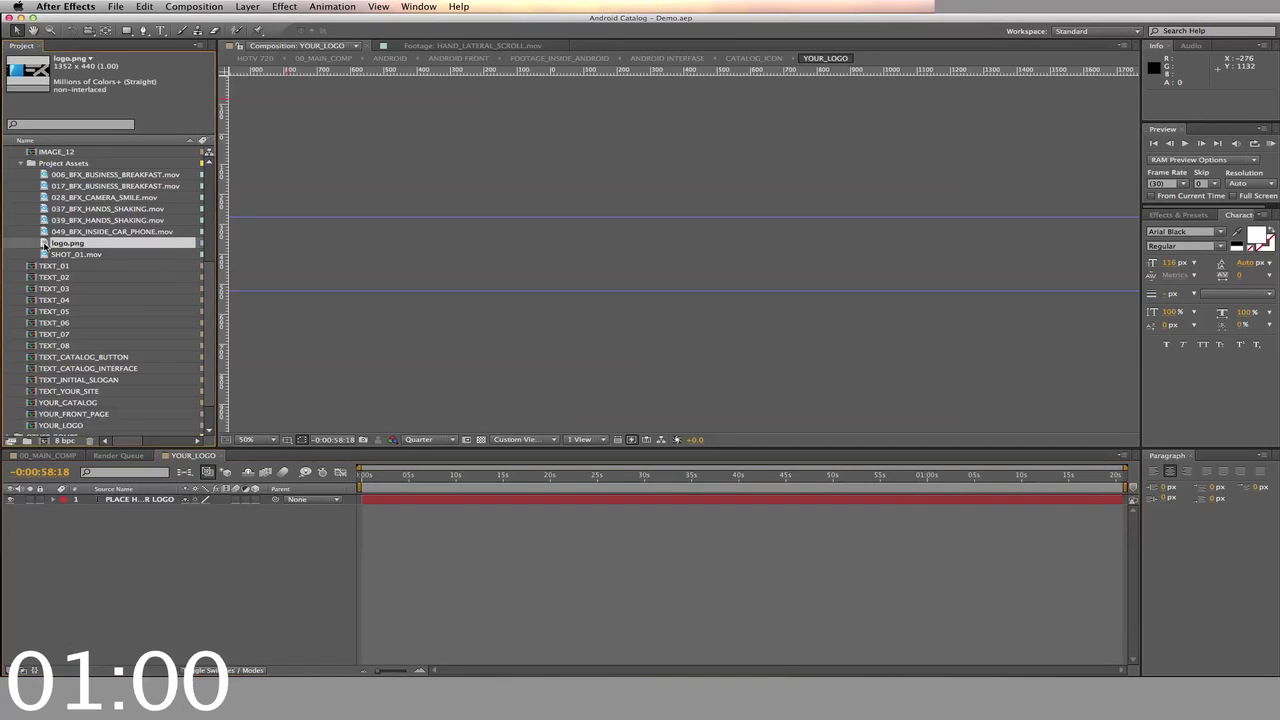
drag(46, 244, 83, 500)
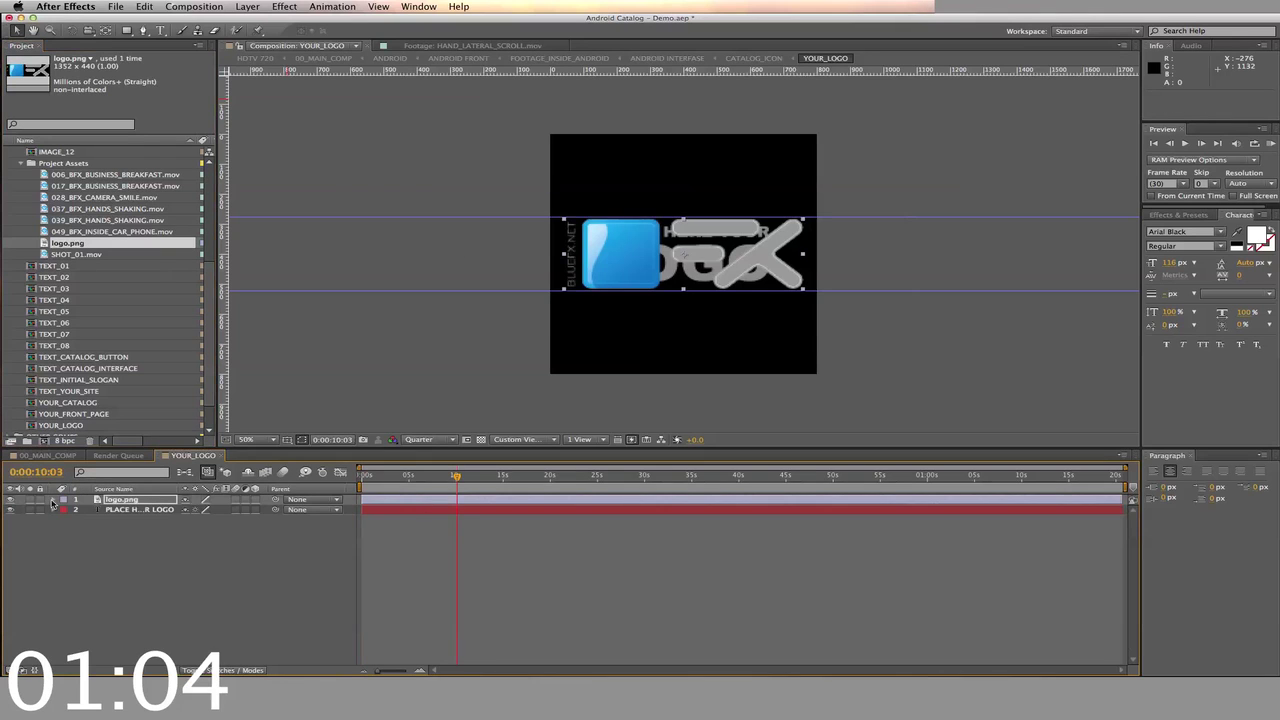
click(11, 509)
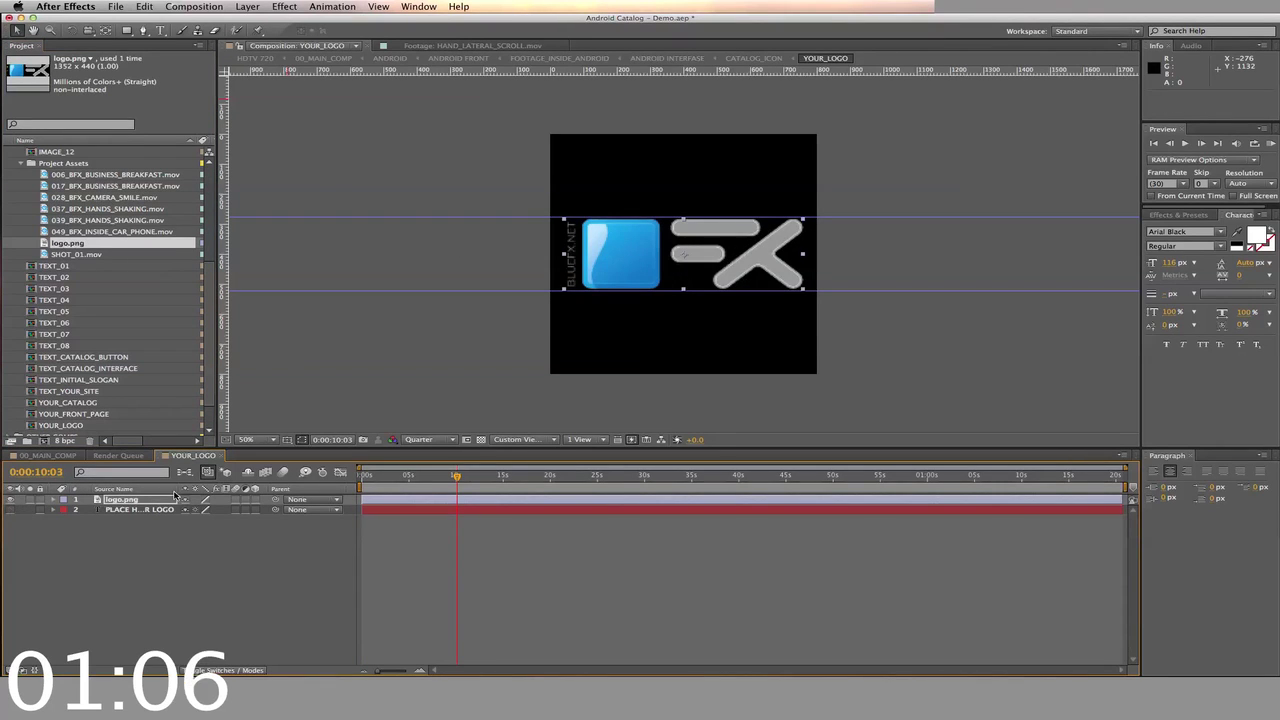
Return to 00_MAIN_COMP and check the new logo at 0:00:07:26
click(223, 456)
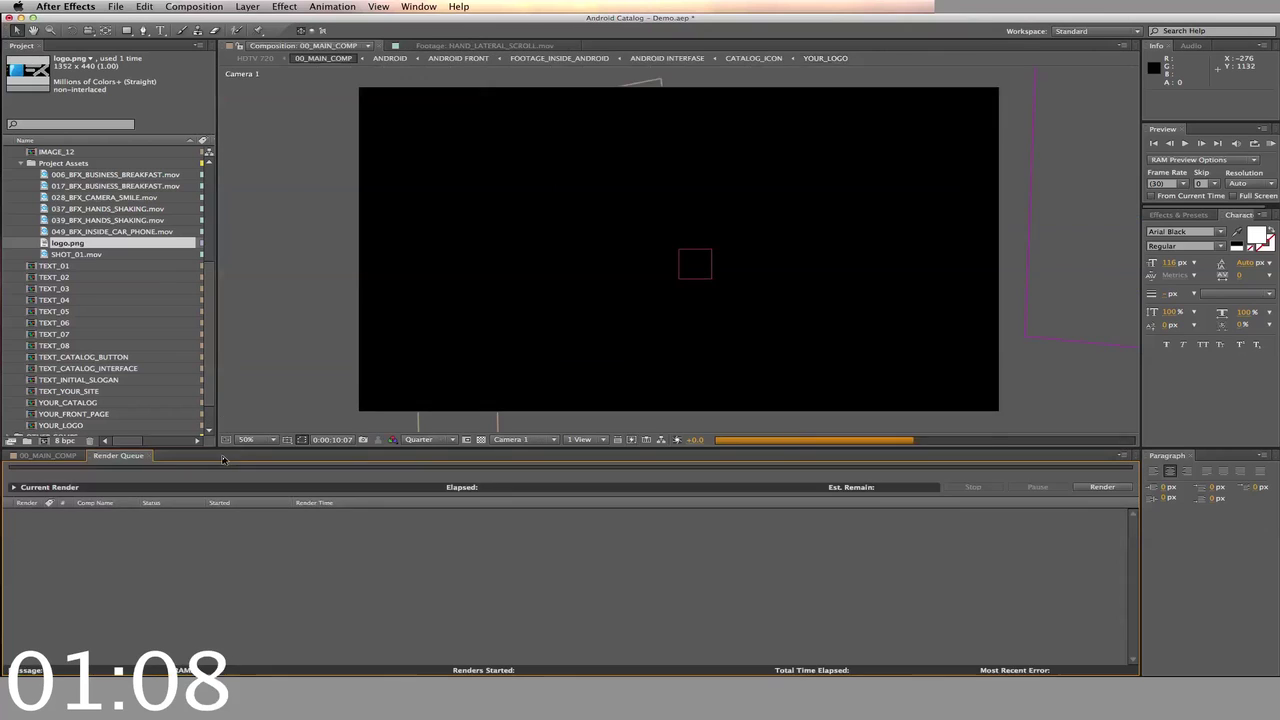
click(46, 457)
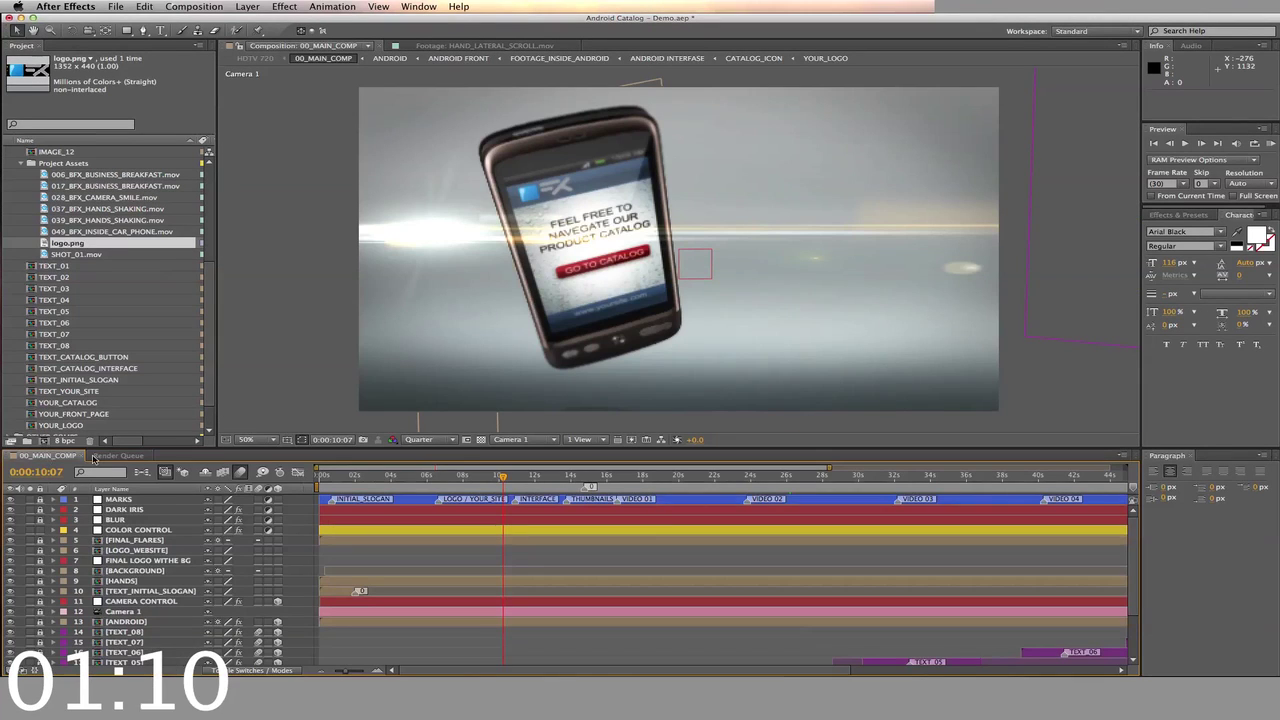
click(461, 477)
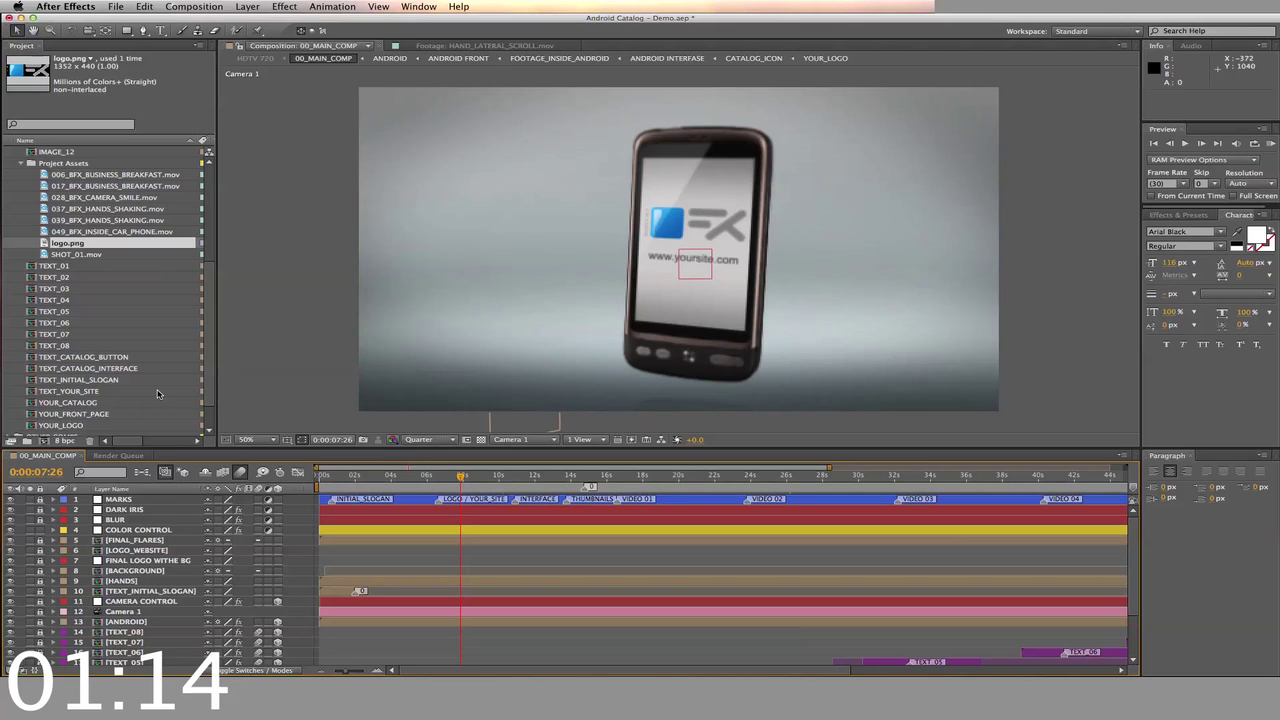
Look inside the TEXT_INITIAL_SLOGAN composition, then close it
scroll(110, 281, down, 2)
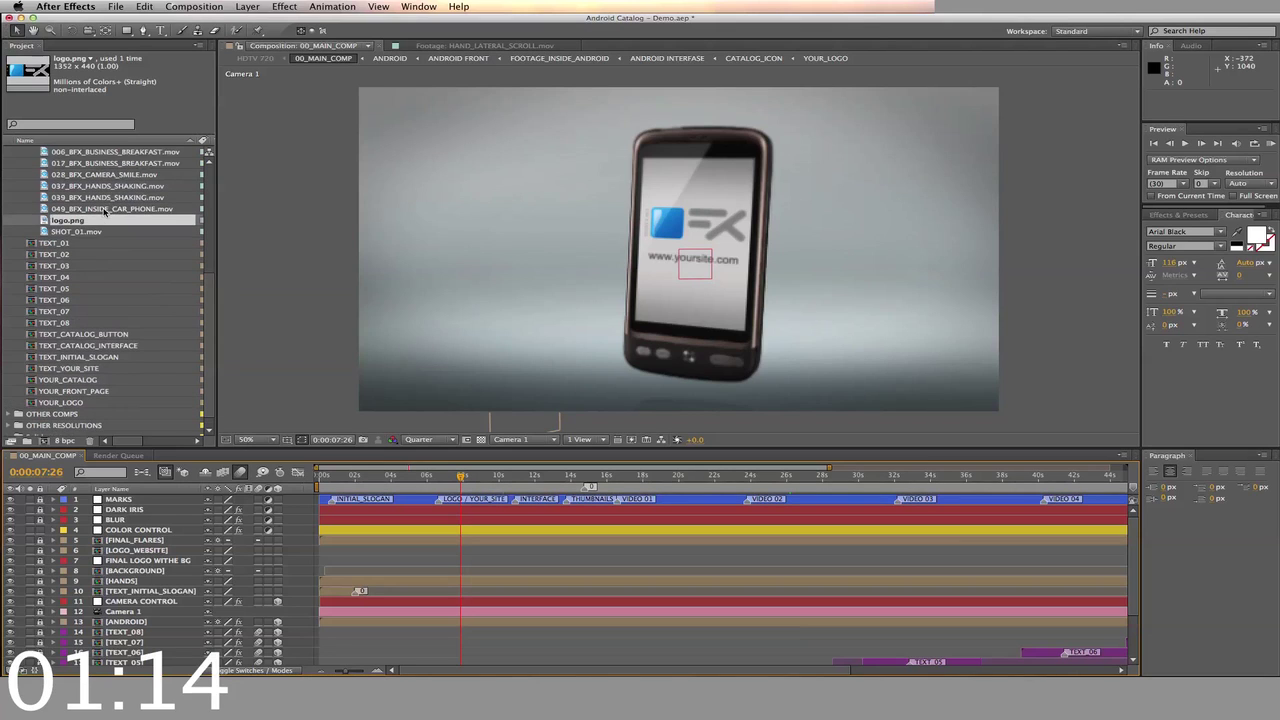
double_click(101, 358)
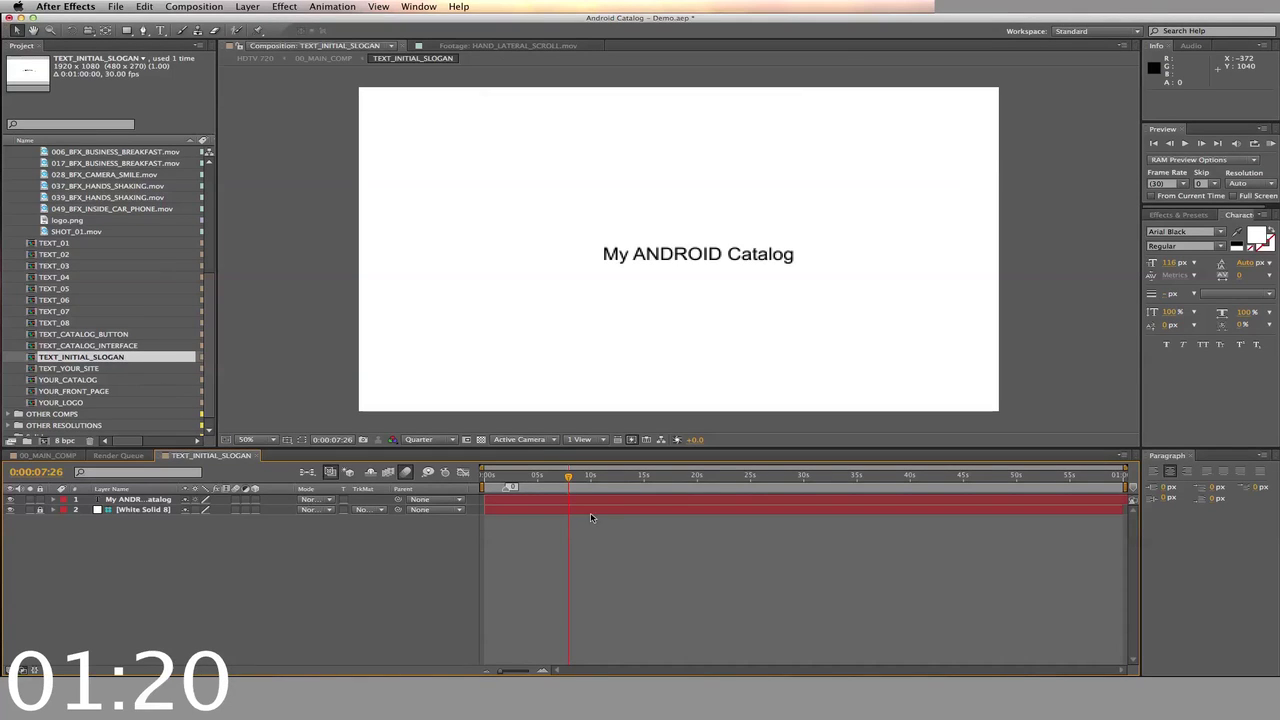
click(258, 457)
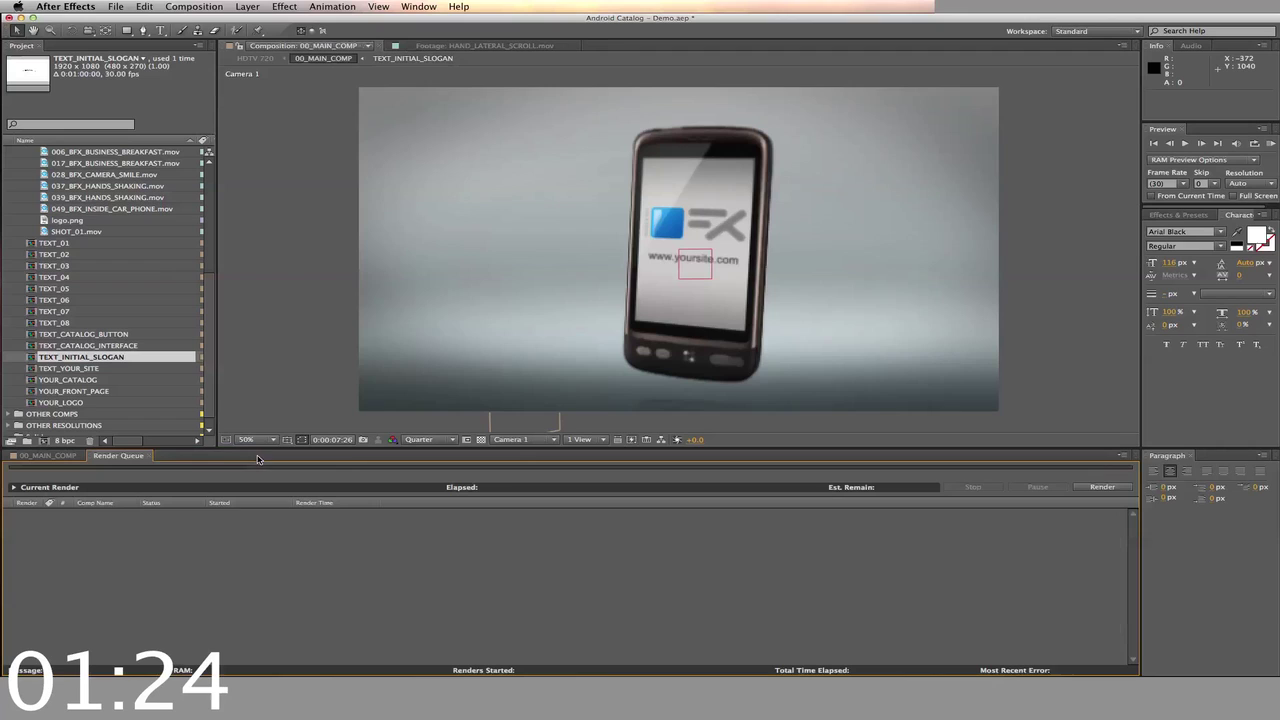
double_click(91, 369)
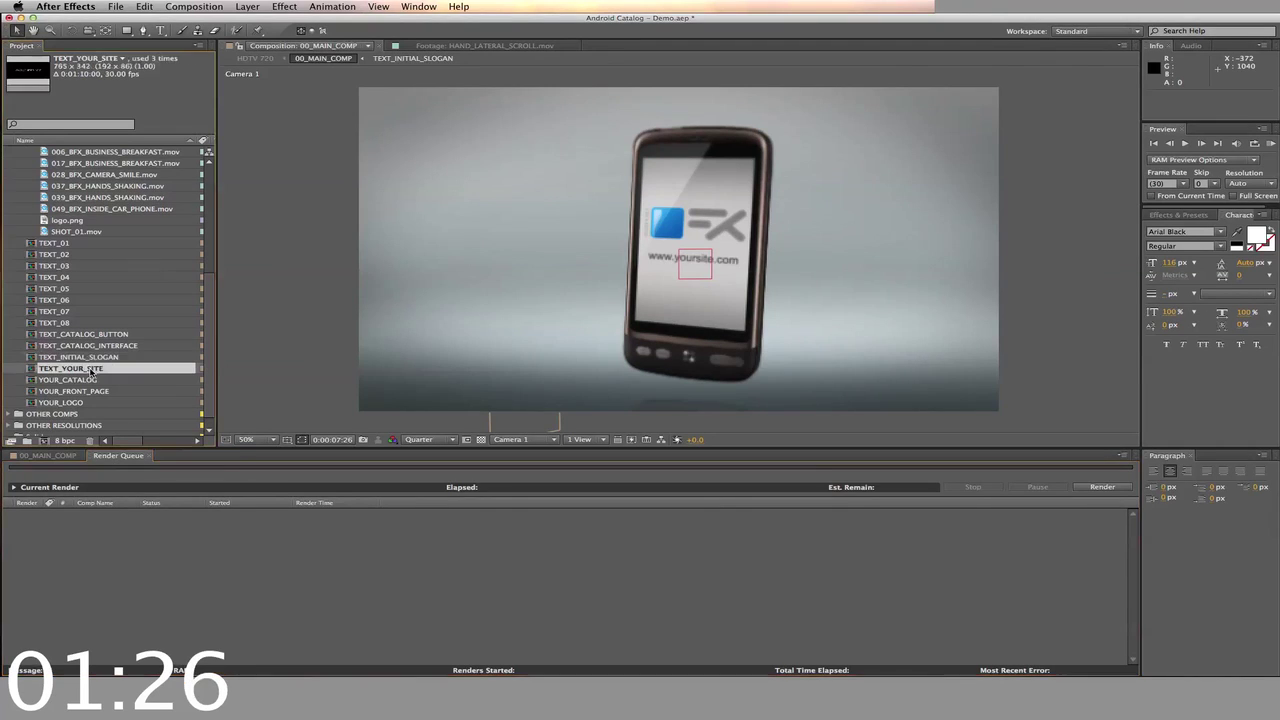
click(463, 478)
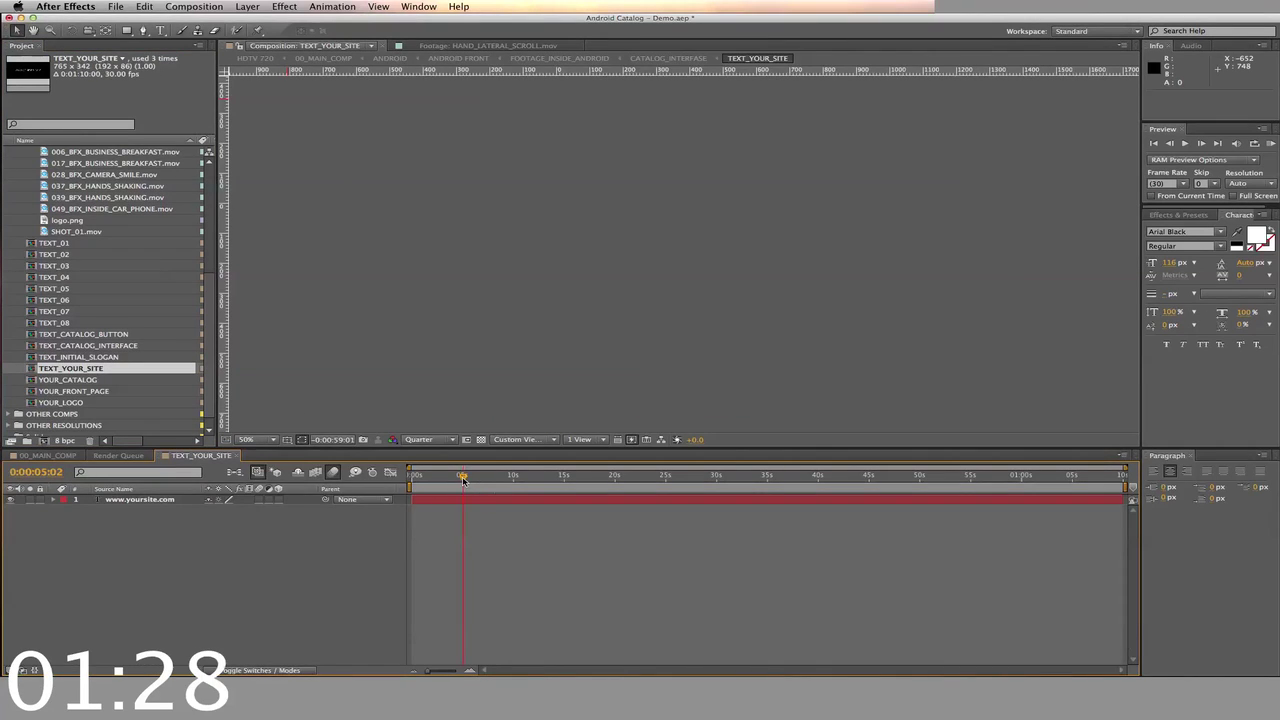
double_click(472, 500)
text(www.bluefx)
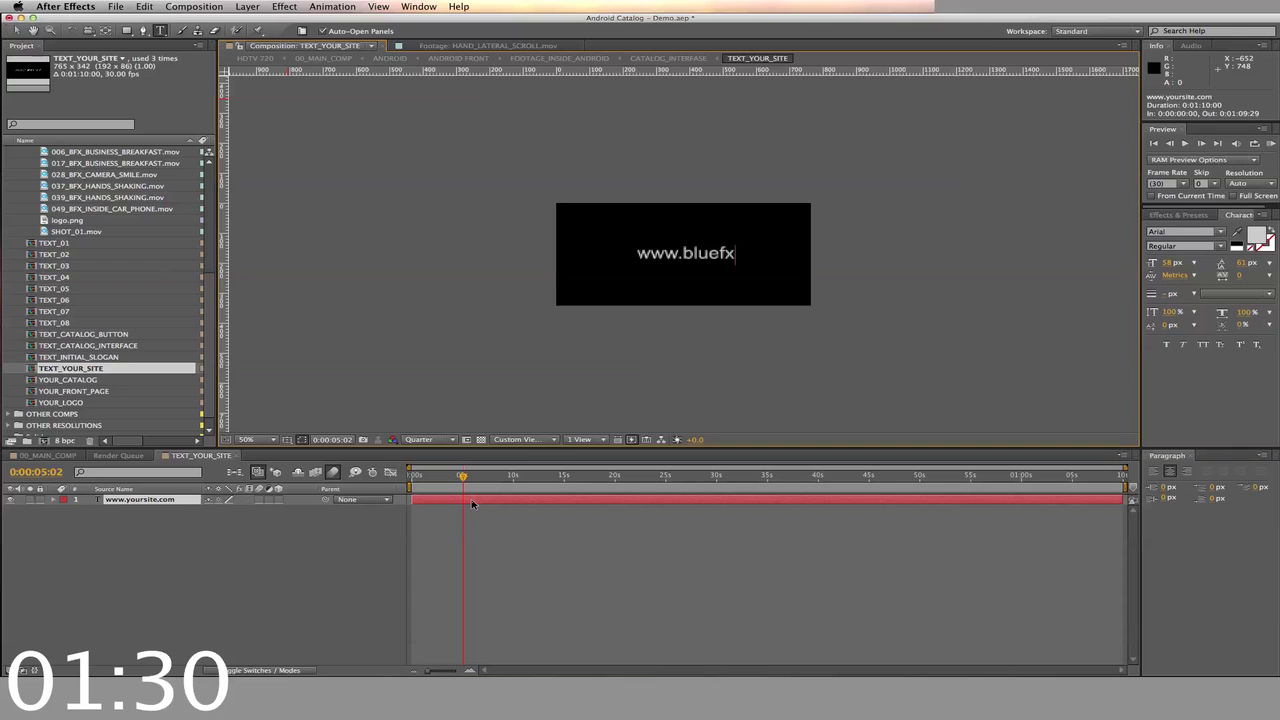
text(.net)
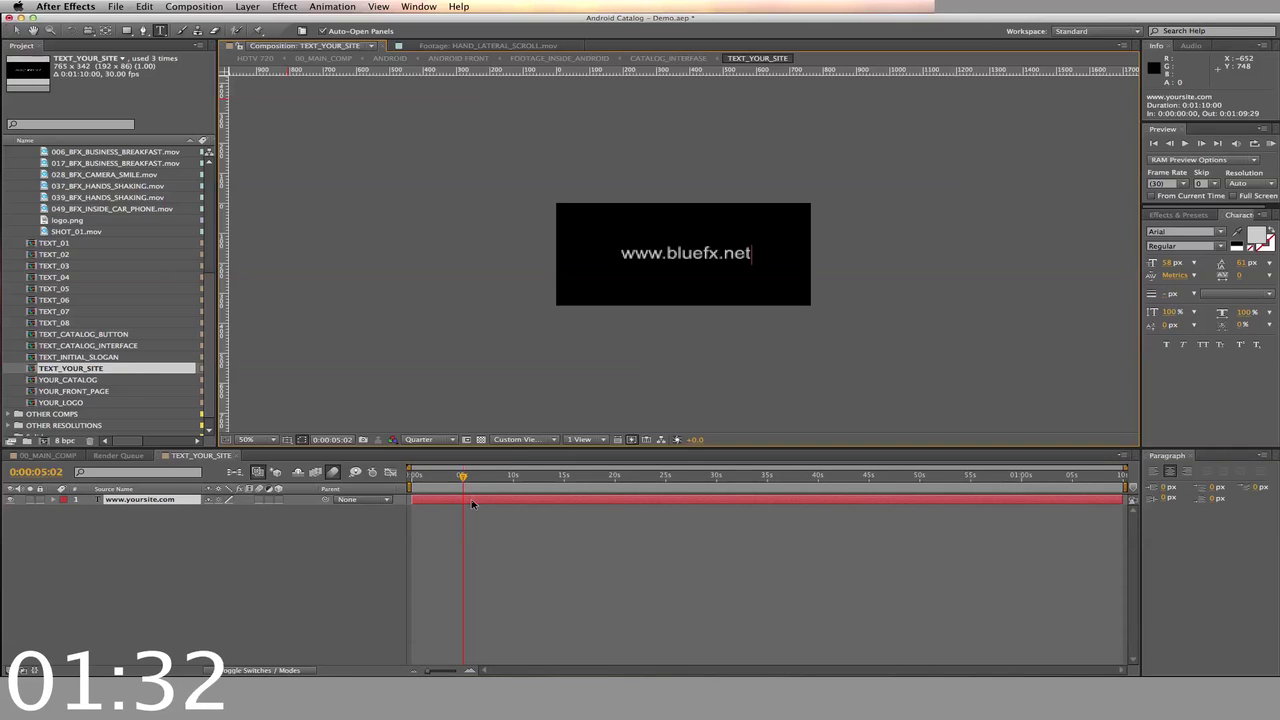
click(236, 456)
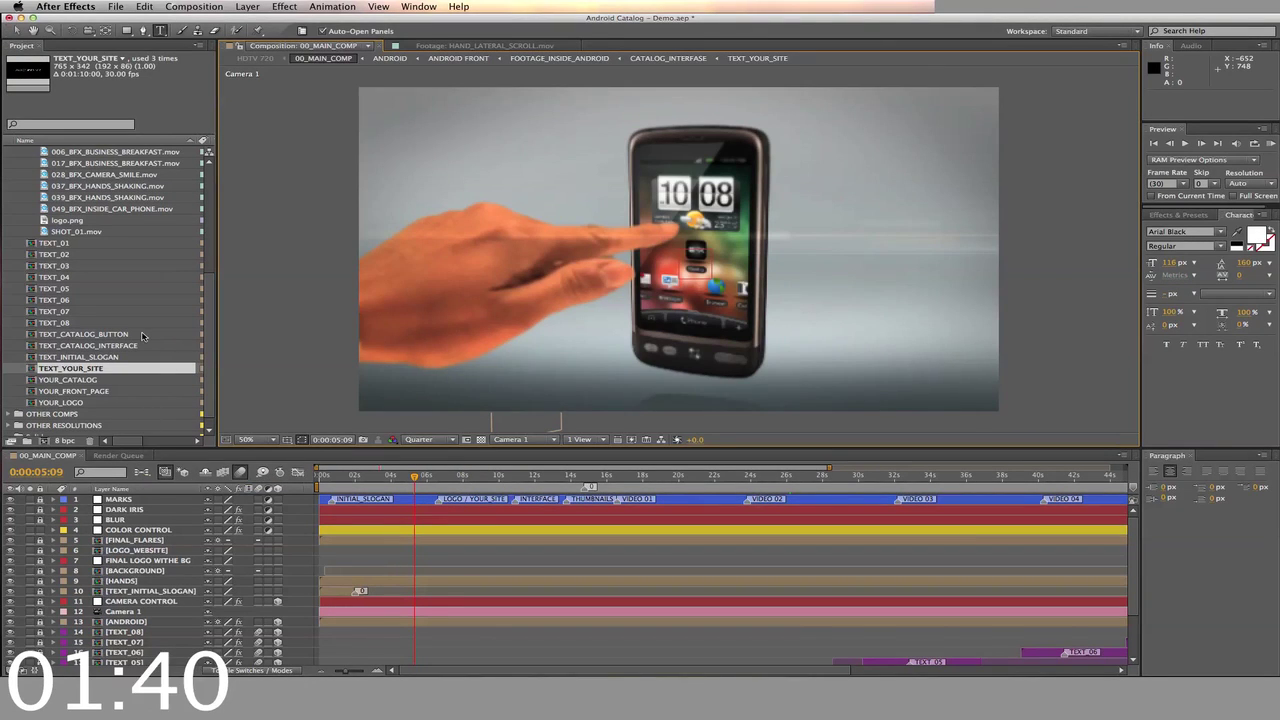
Place the business breakfast clip into the IMAGE_01 composition
click(50, 243)
scroll(35, 200, up, 5)
double_click(34, 200)
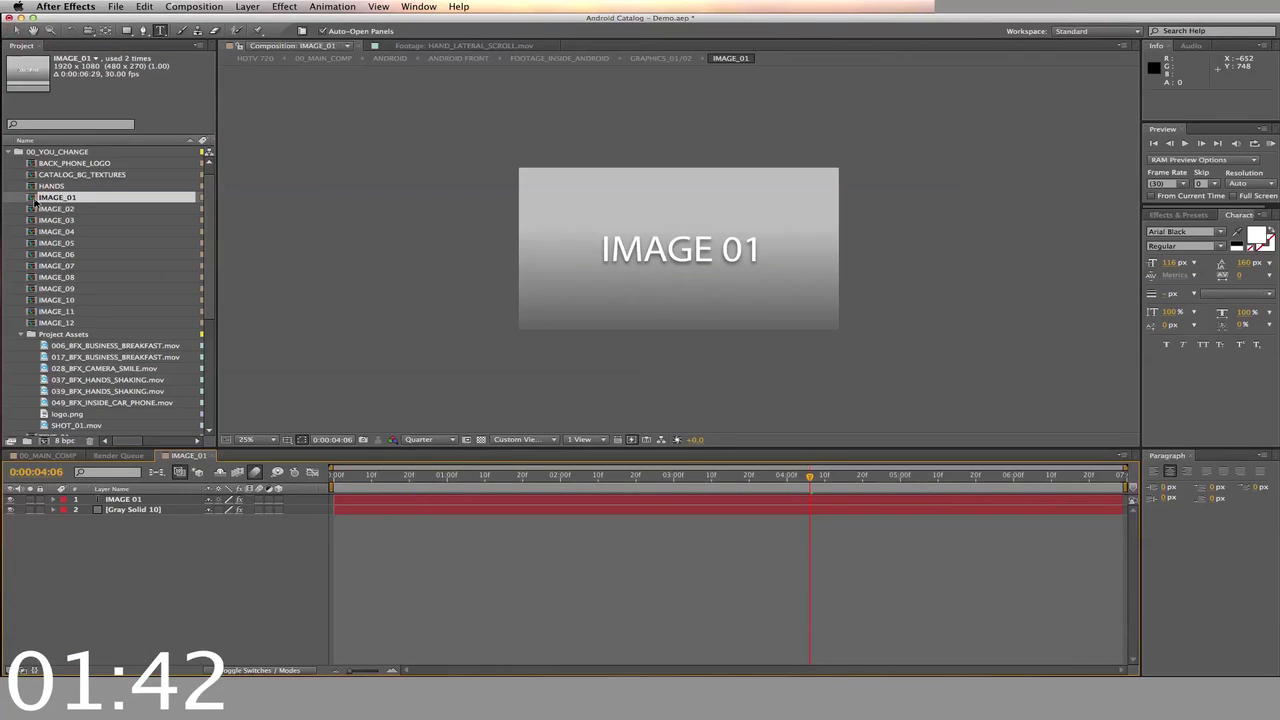
drag(45, 348, 87, 499)
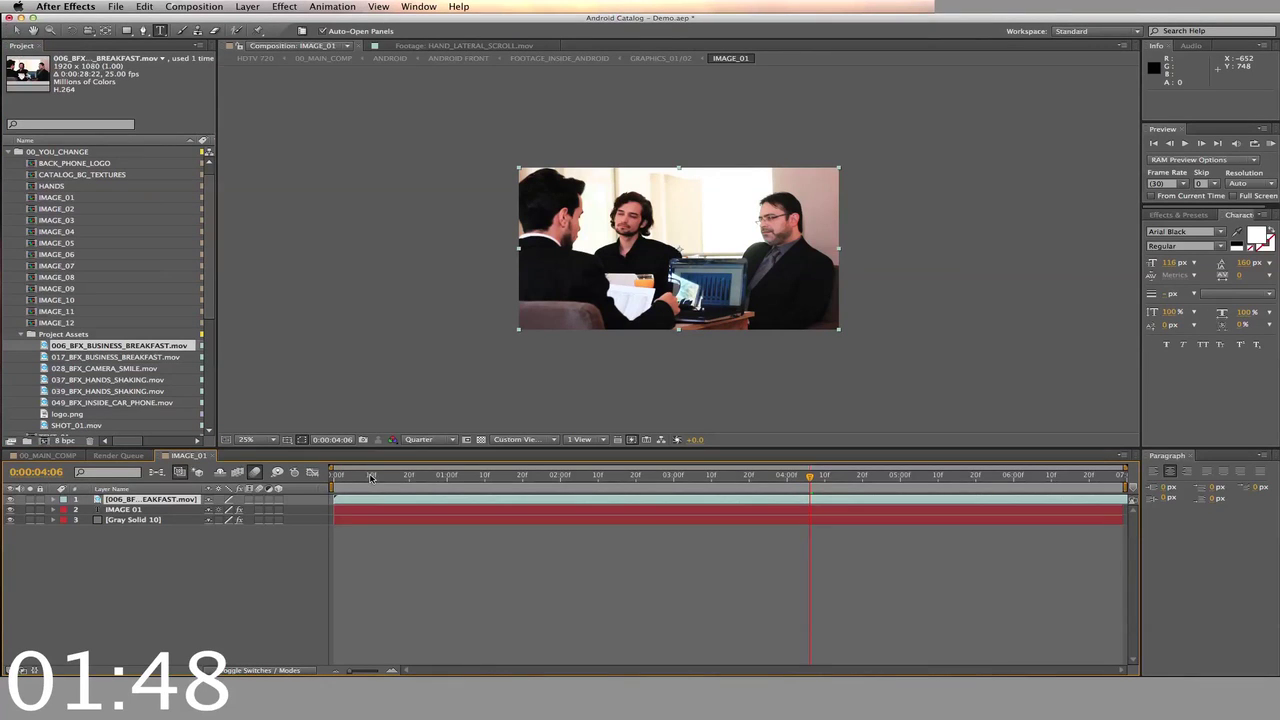
click(212, 457)
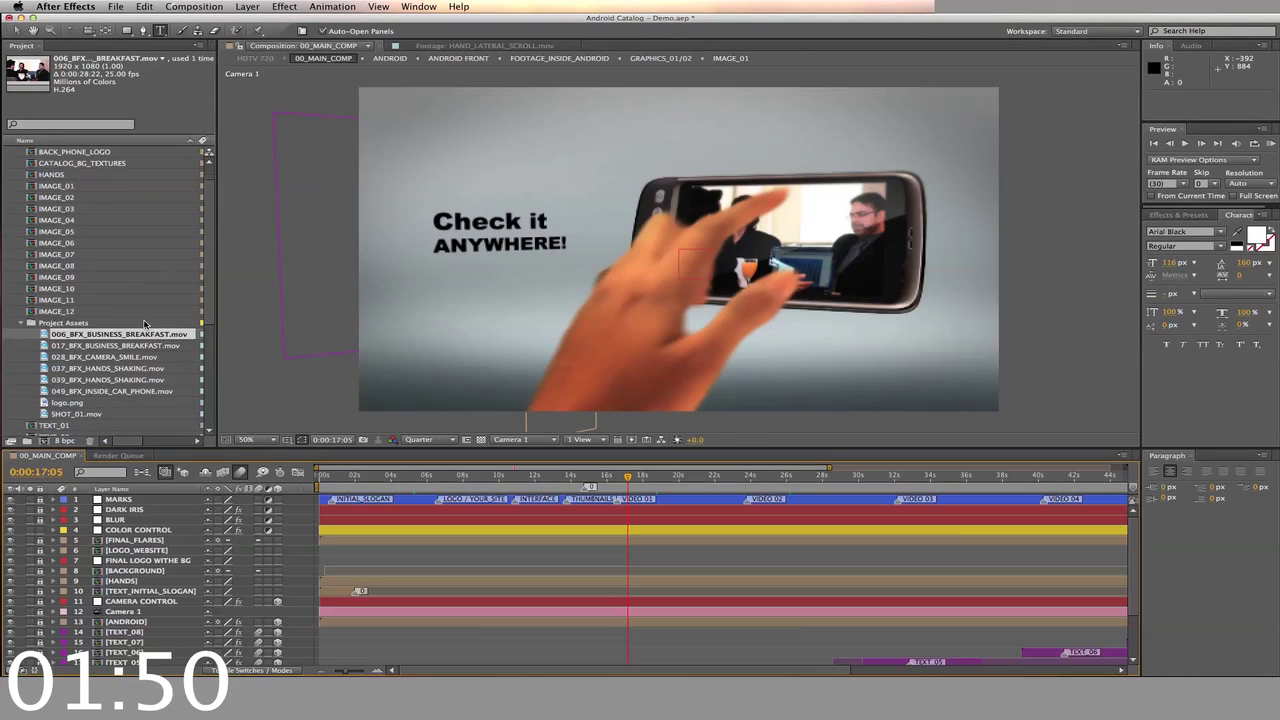
Replace the TEXT_01 placeholder with two lines, Business and On the Go
scroll(85, 320, down, 5)
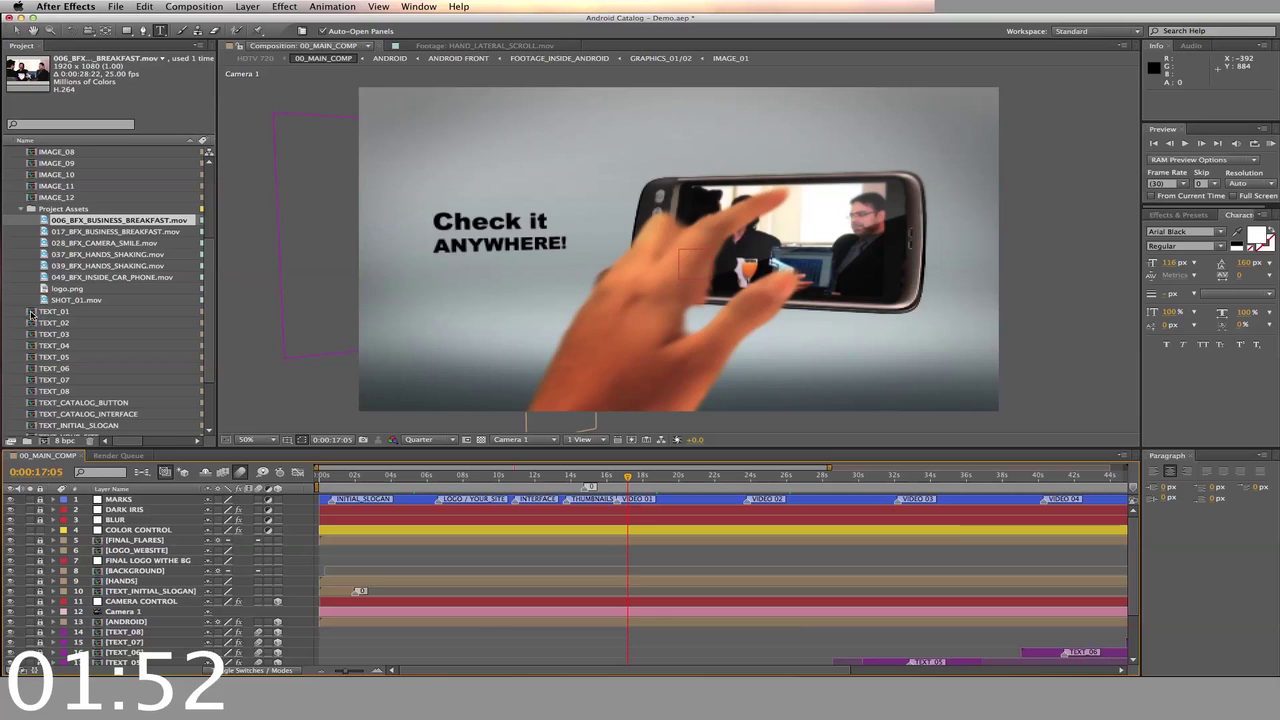
double_click(38, 314)
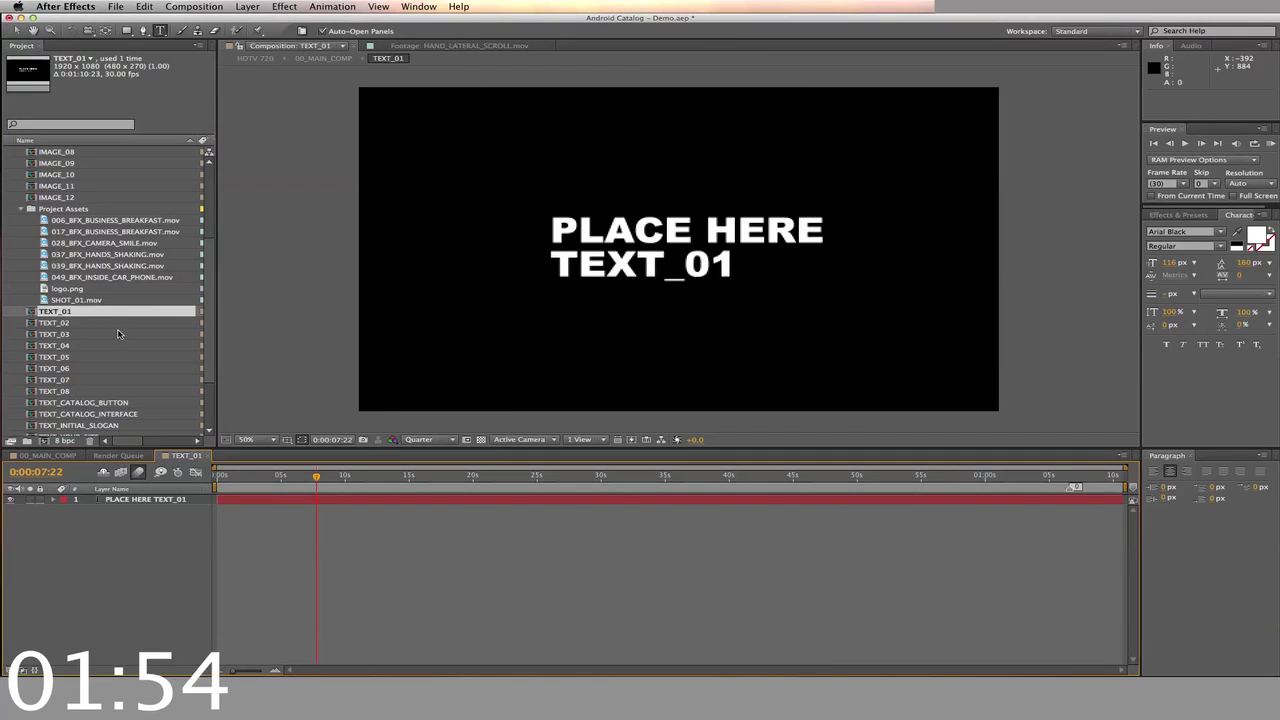
double_click(371, 501)
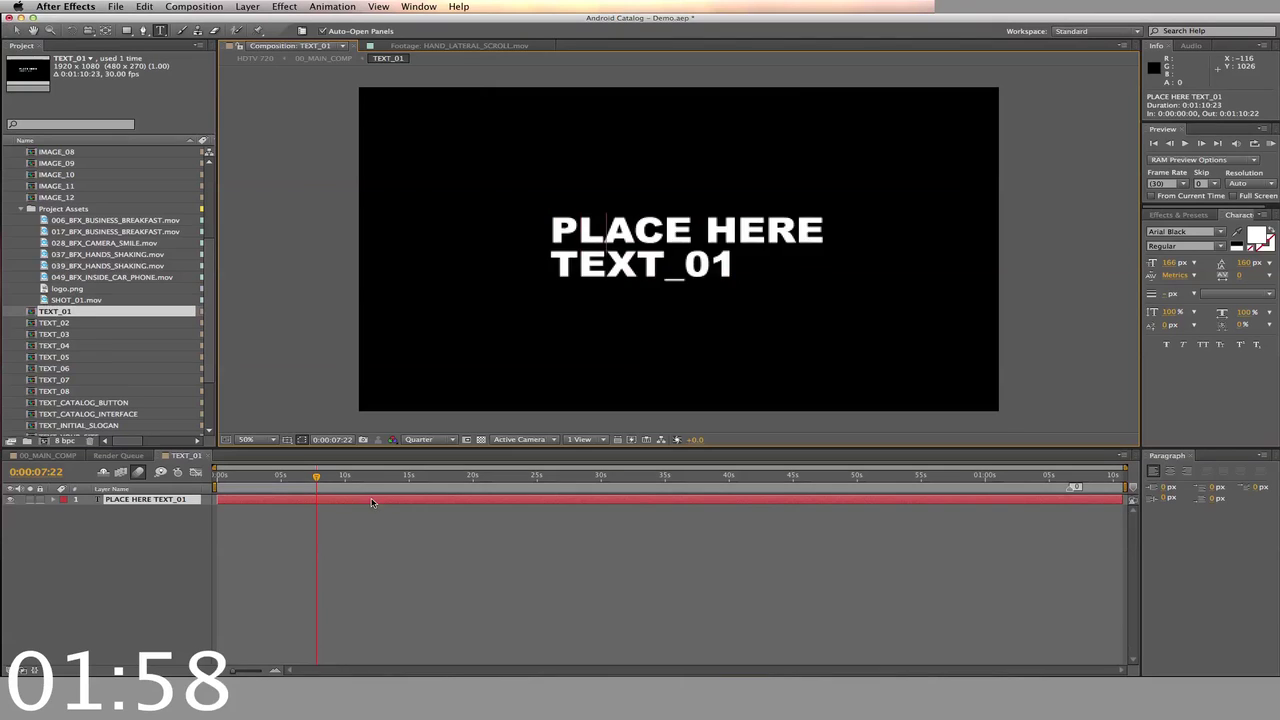
text(Business)
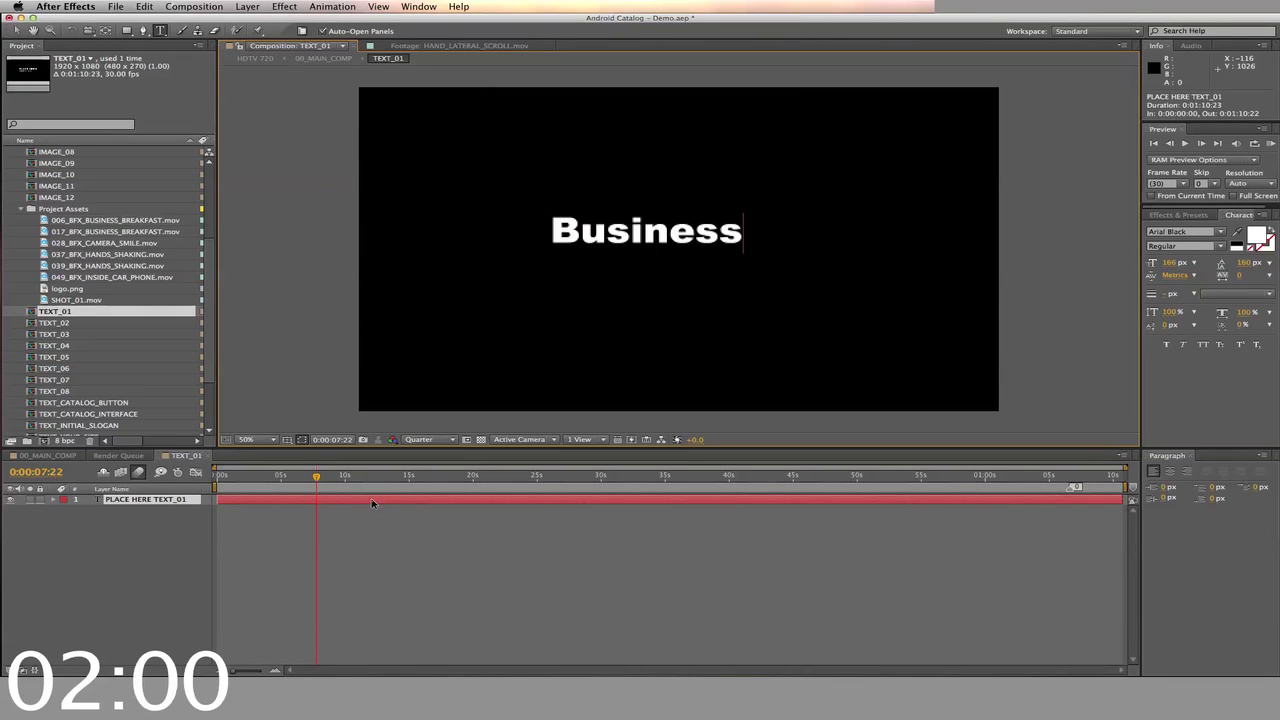
key(Return)
text(On the Go)
click(207, 456)
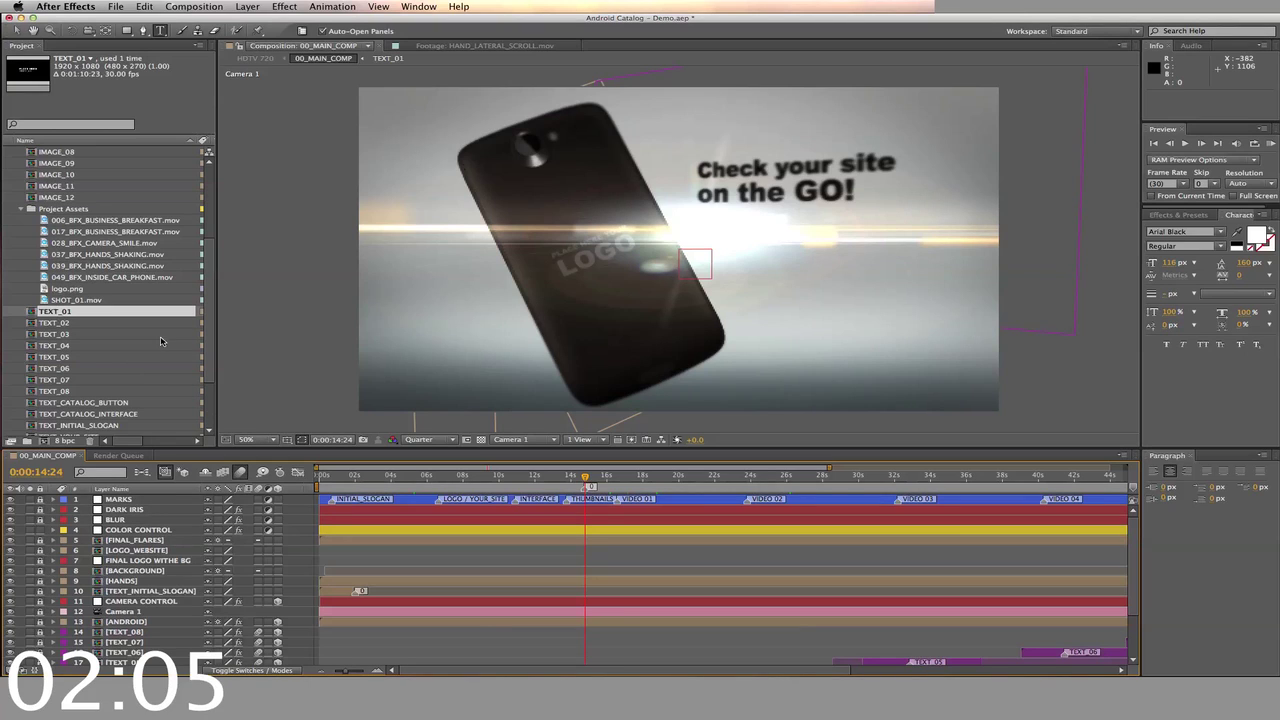
scroll(158, 343, down, 4)
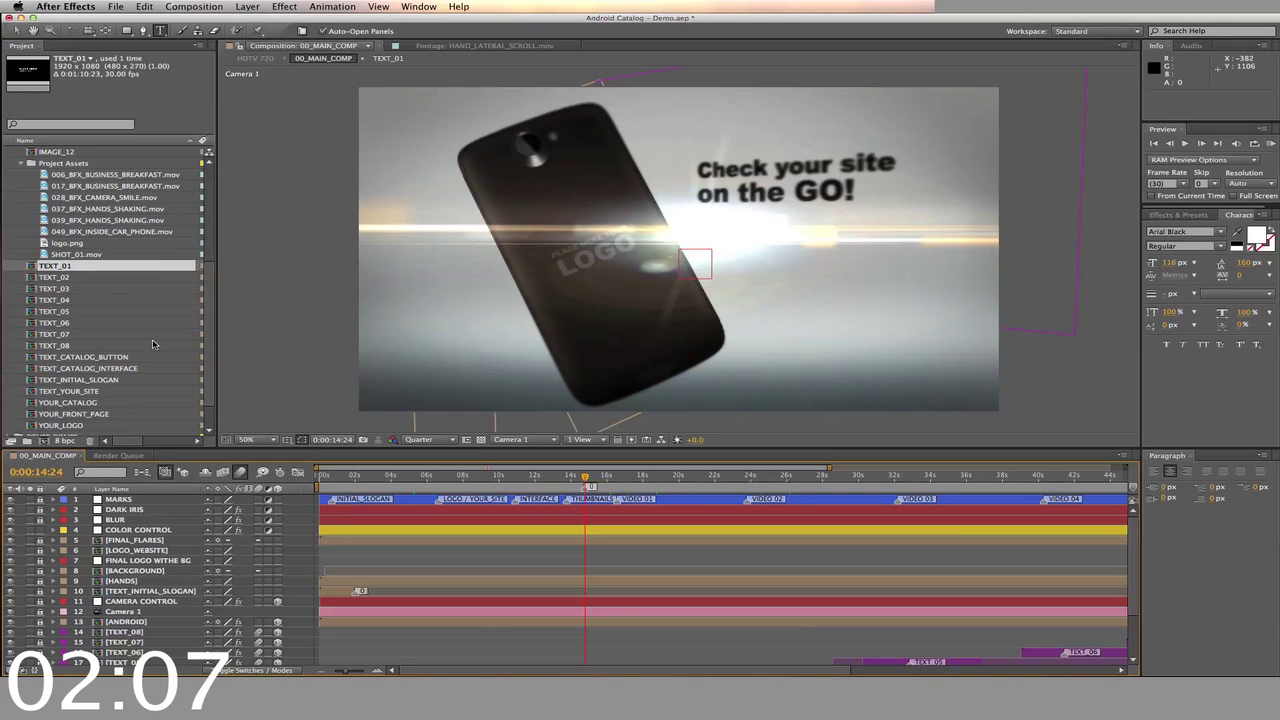
scroll(153, 344, down, 1)
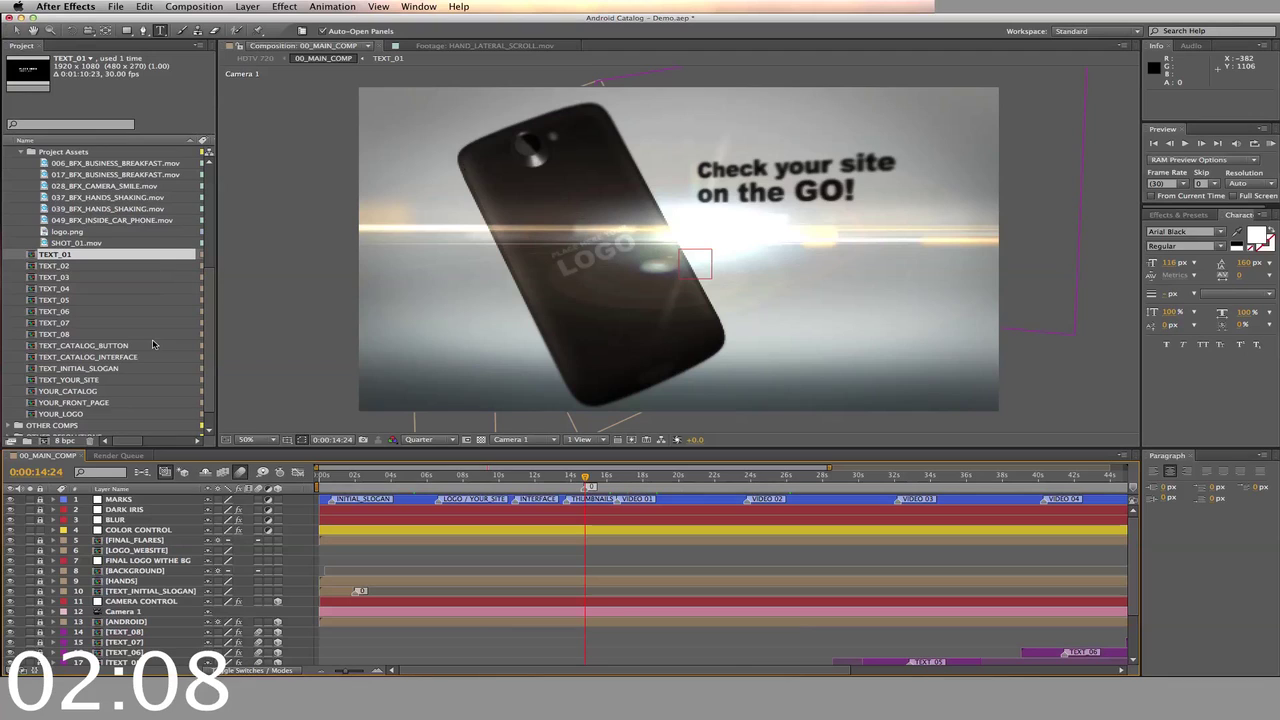
click(84, 395)
double_click(34, 397)
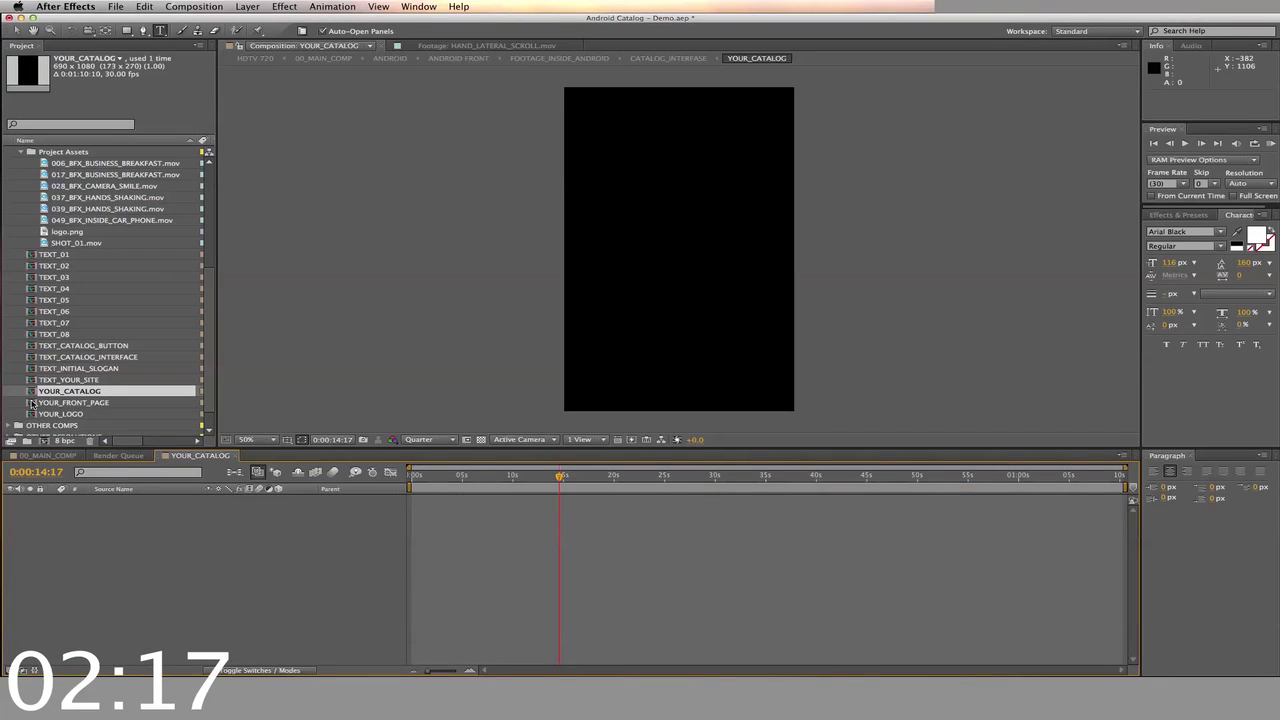
click(232, 455)
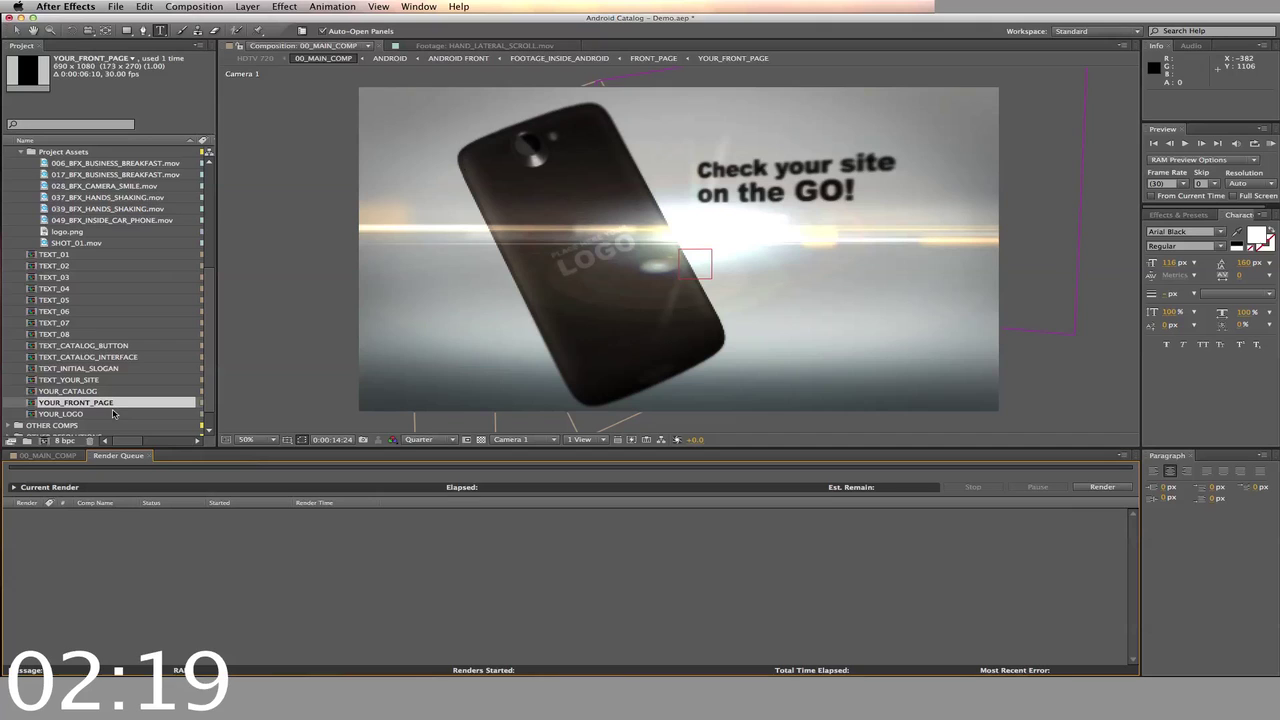
scroll(110, 395, up, 5)
double_click(35, 198)
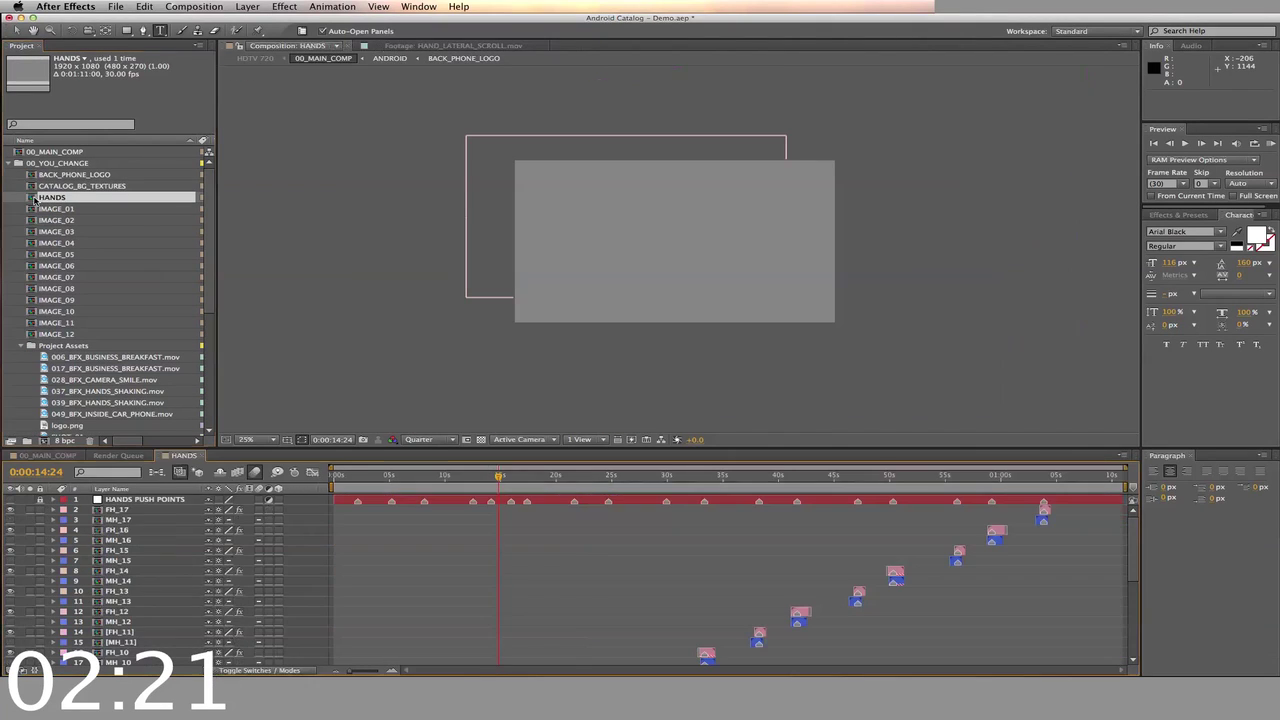
scroll(371, 520, down, 6)
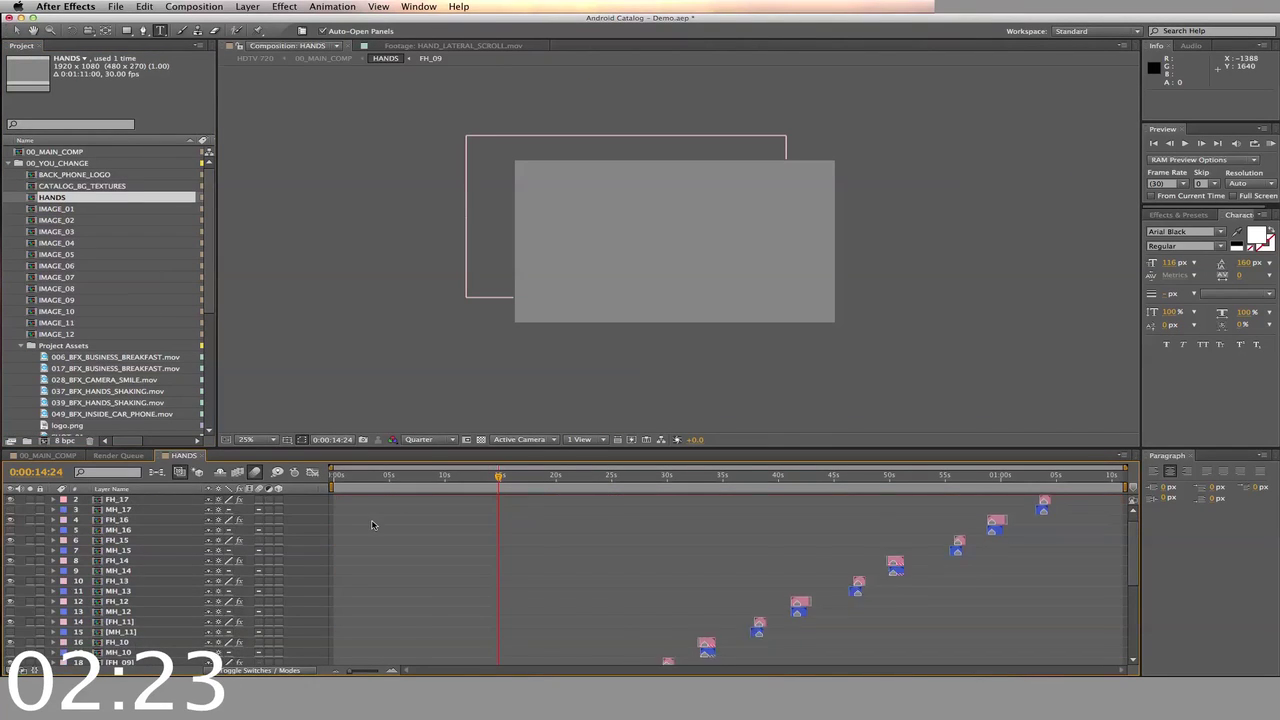
click(356, 475)
click(10, 650)
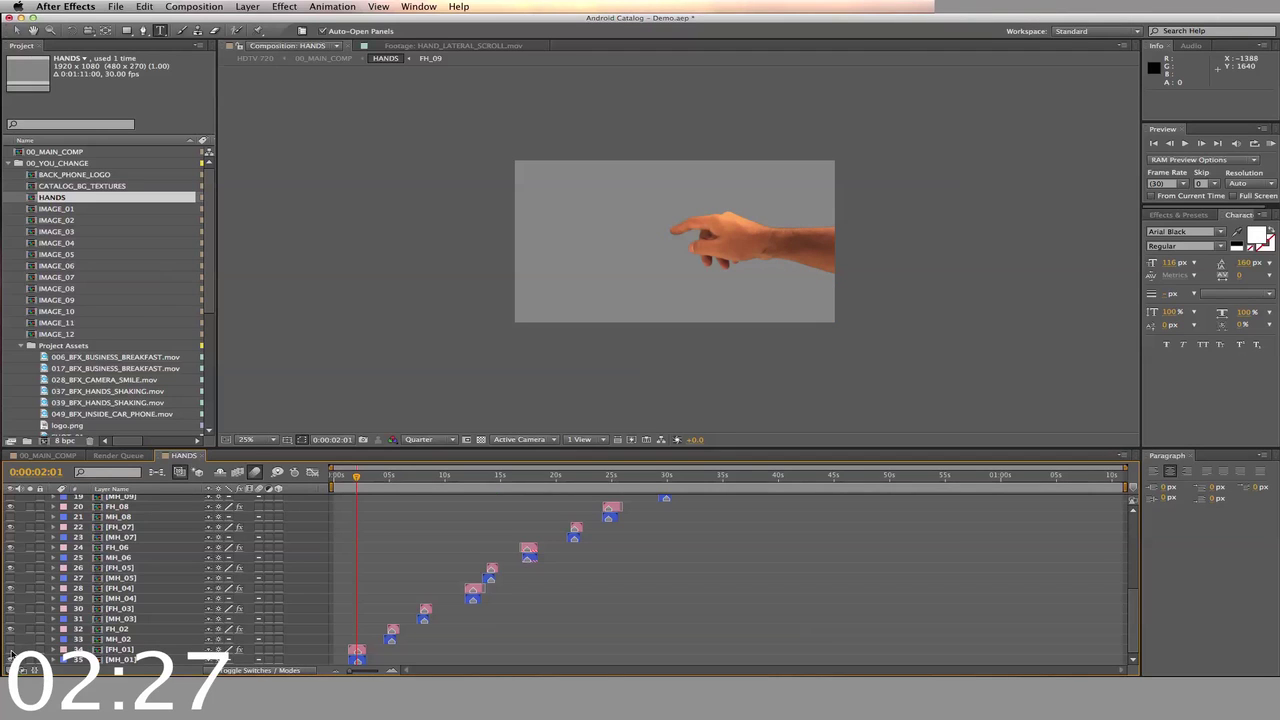
click(196, 455)
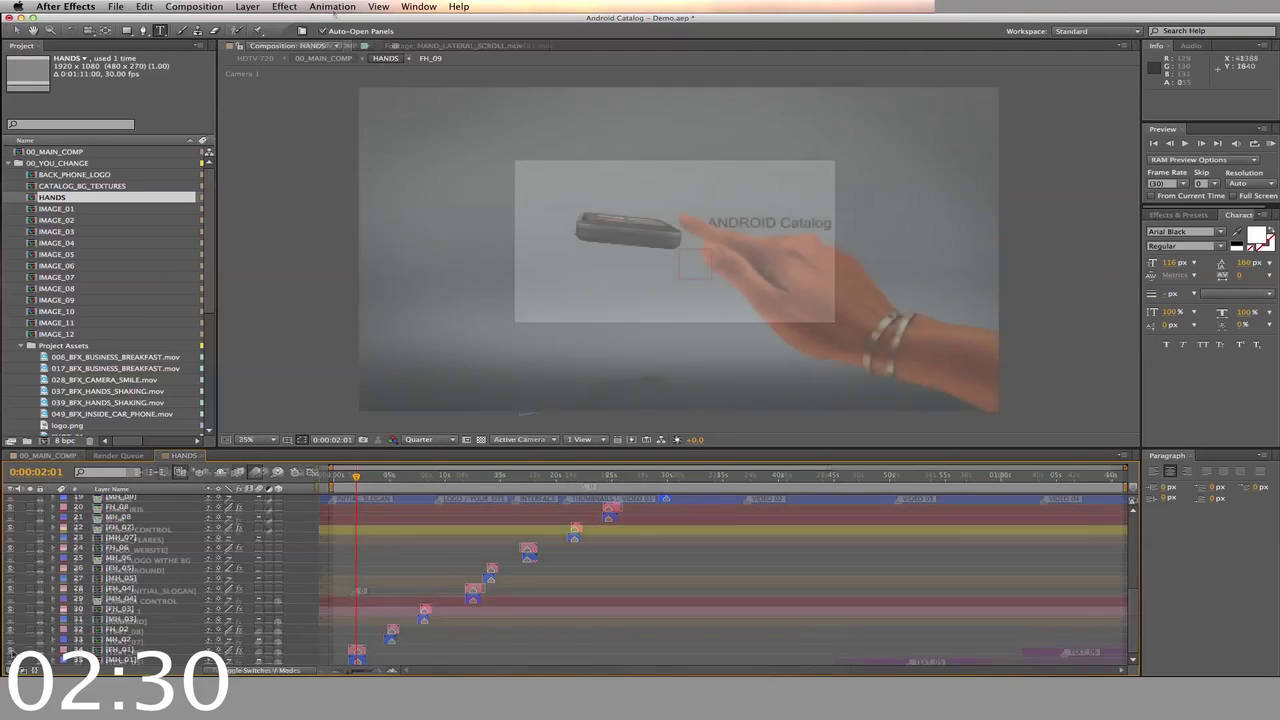
Queue 00_MAIN_COMP as H.264 with audio, output to Android – Catalog – Demo.mp4
click(216, 6)
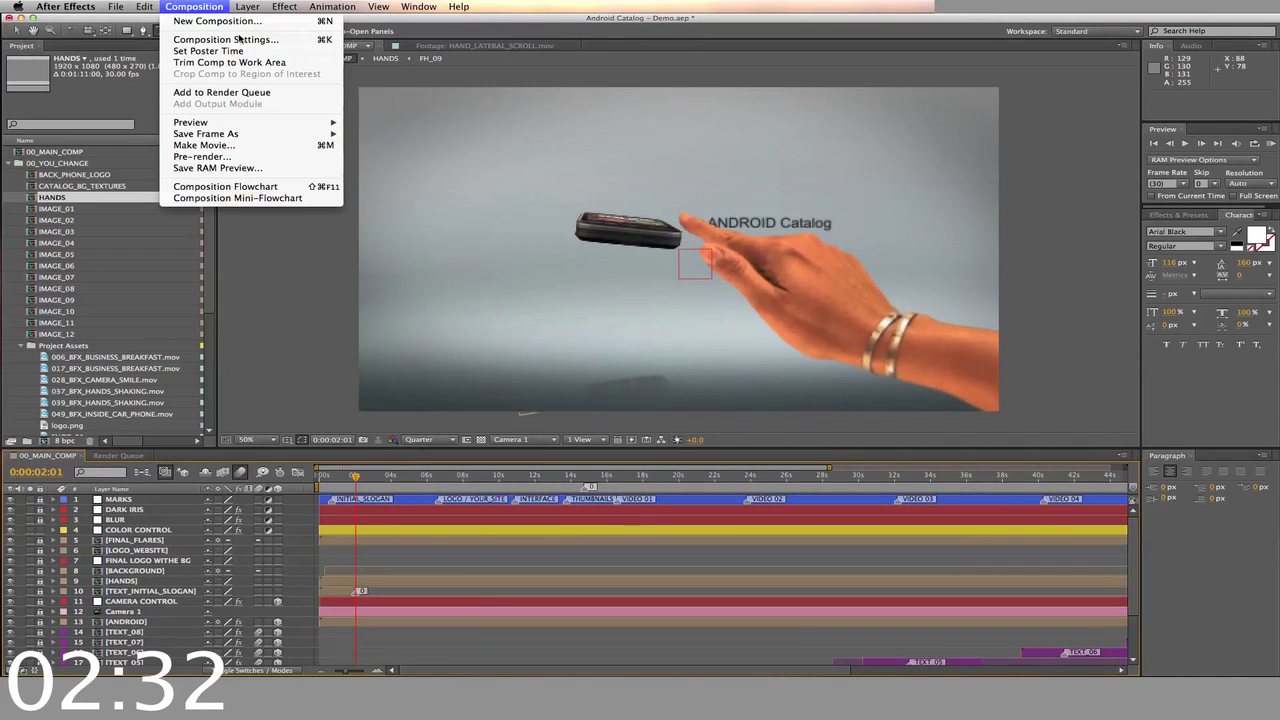
click(257, 93)
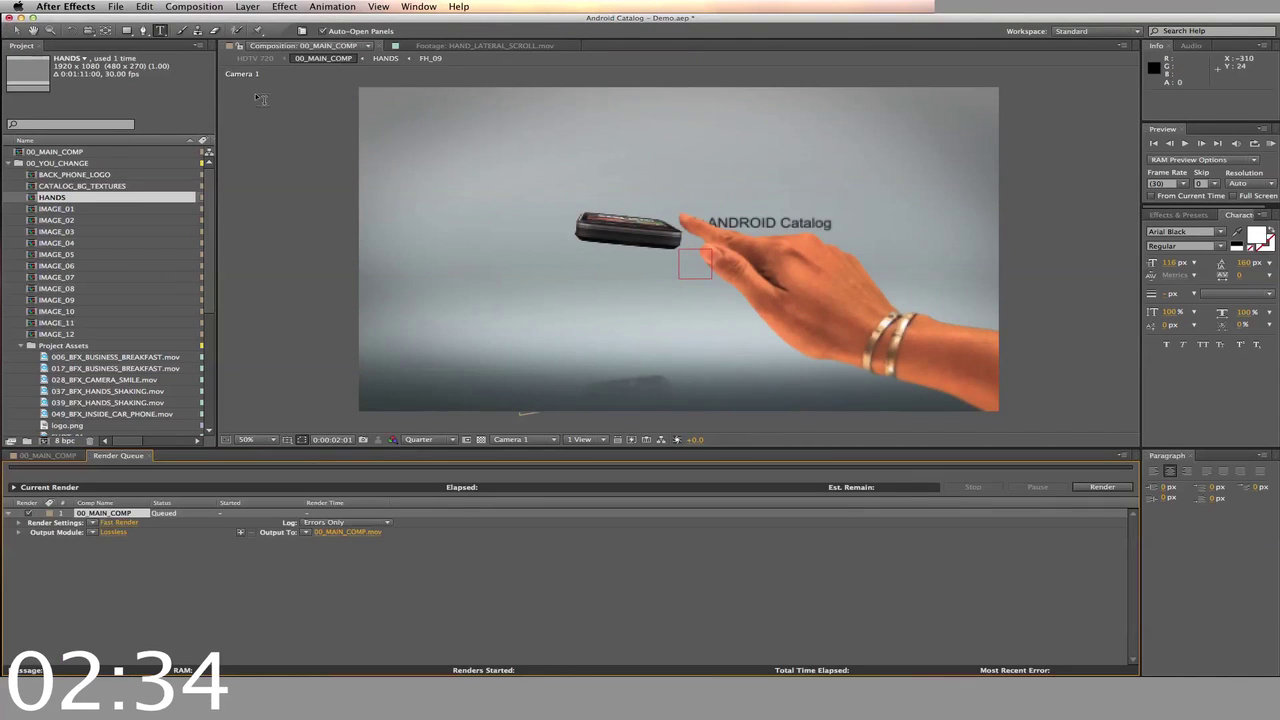
click(115, 536)
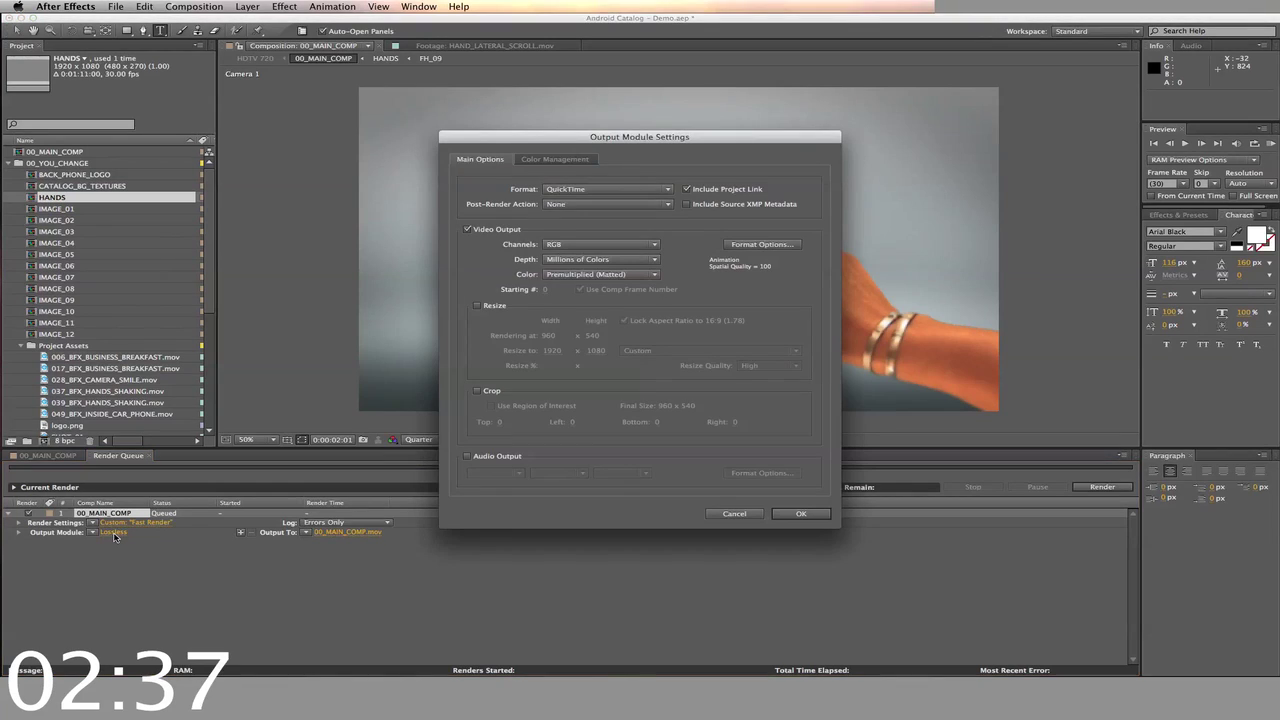
click(470, 456)
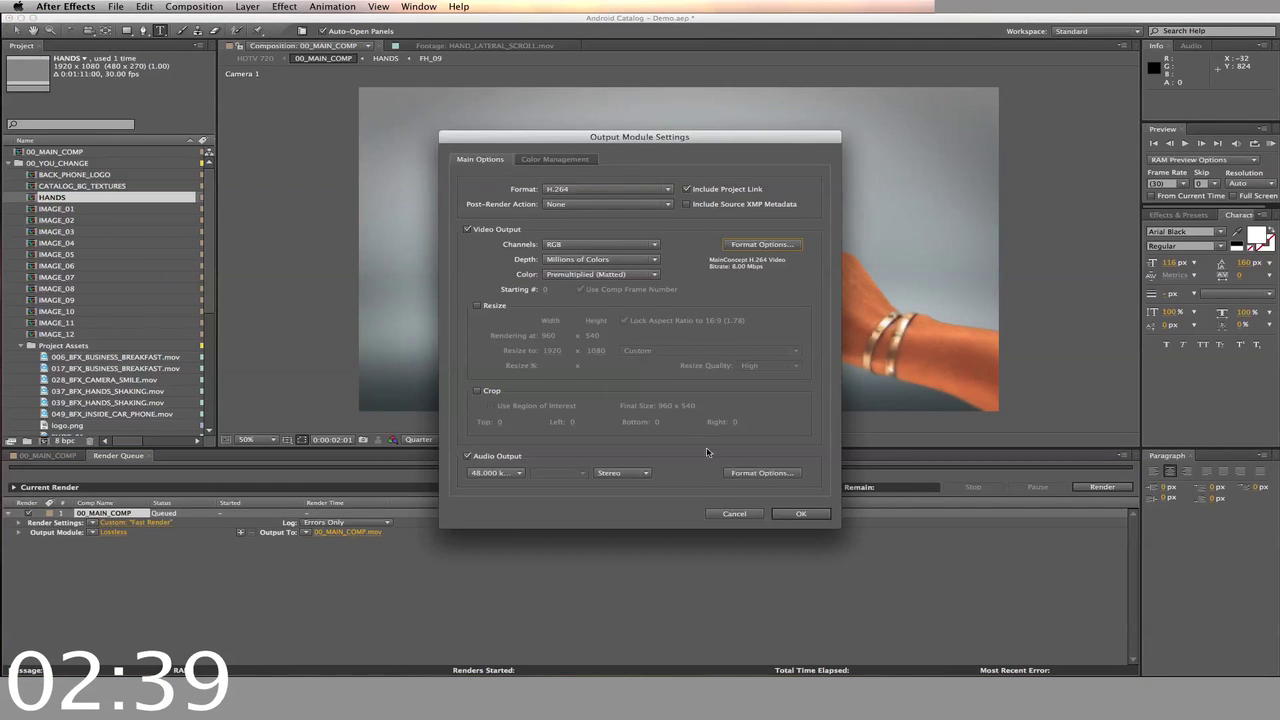
click(795, 515)
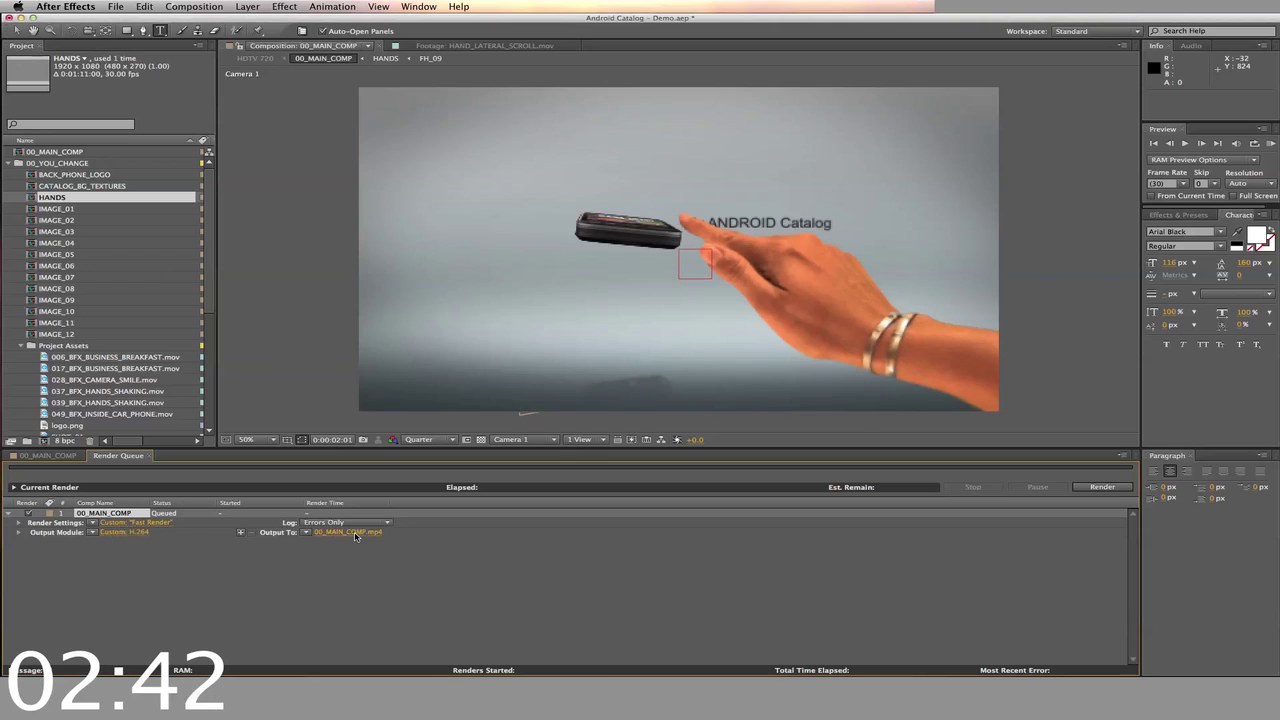
click(355, 537)
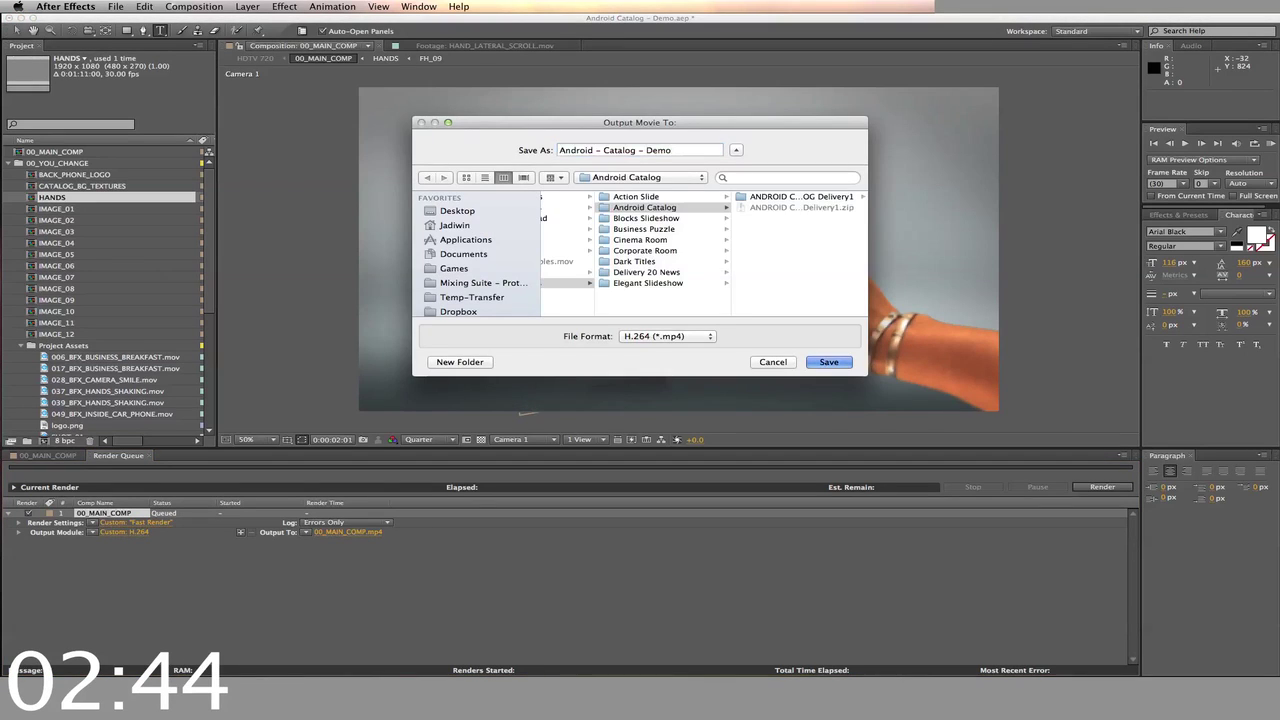
click(829, 362)
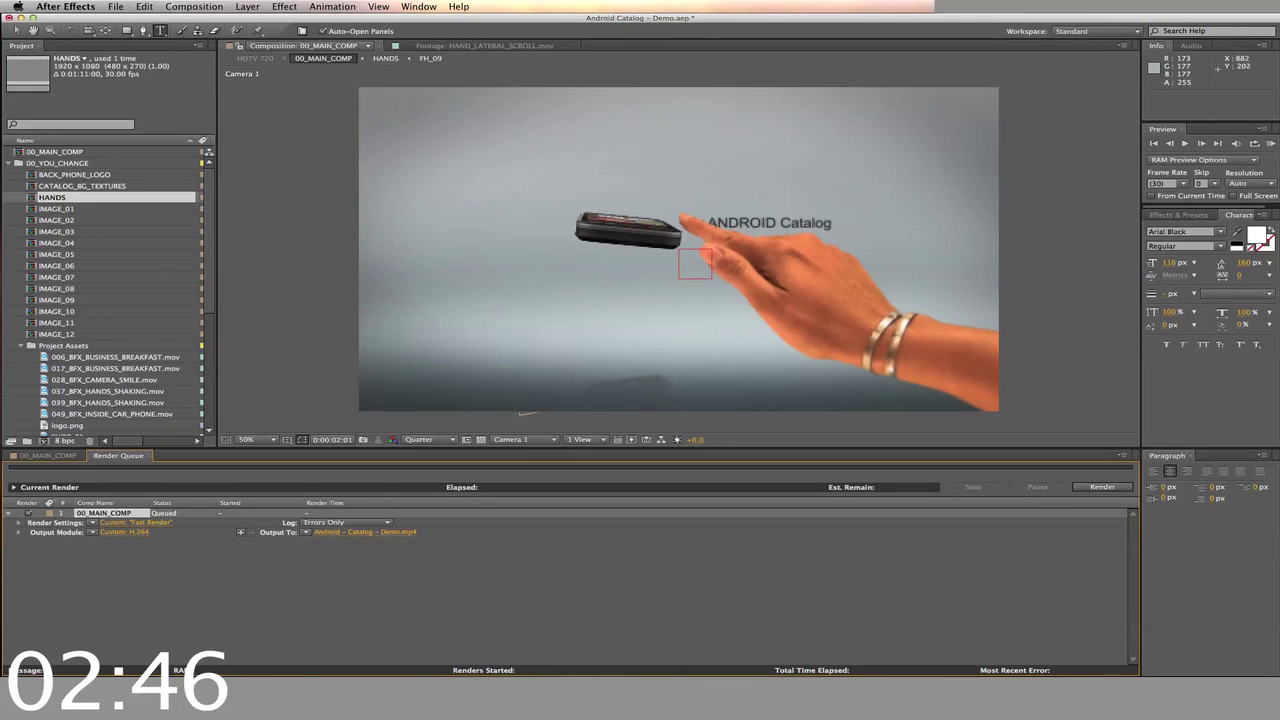
Render the queued composition and wait until Android – Catalog – Demo.mp4 is written
click(1100, 487)
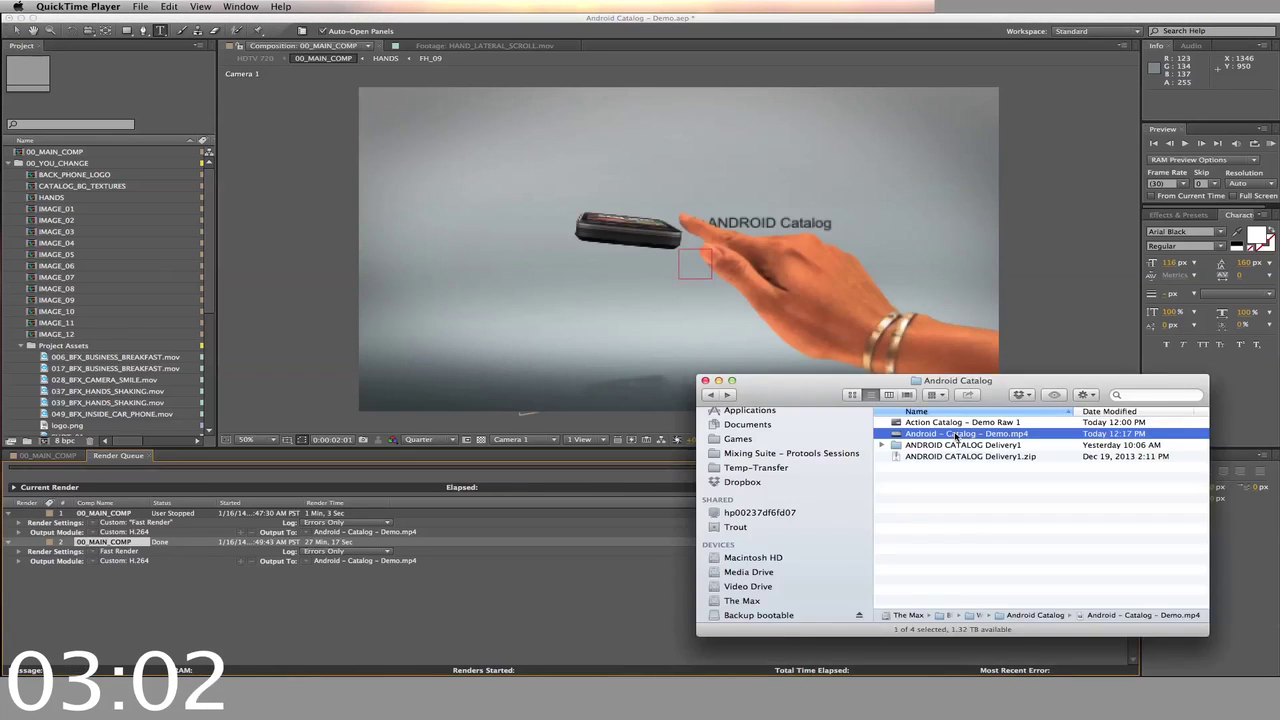
double_click(957, 436)
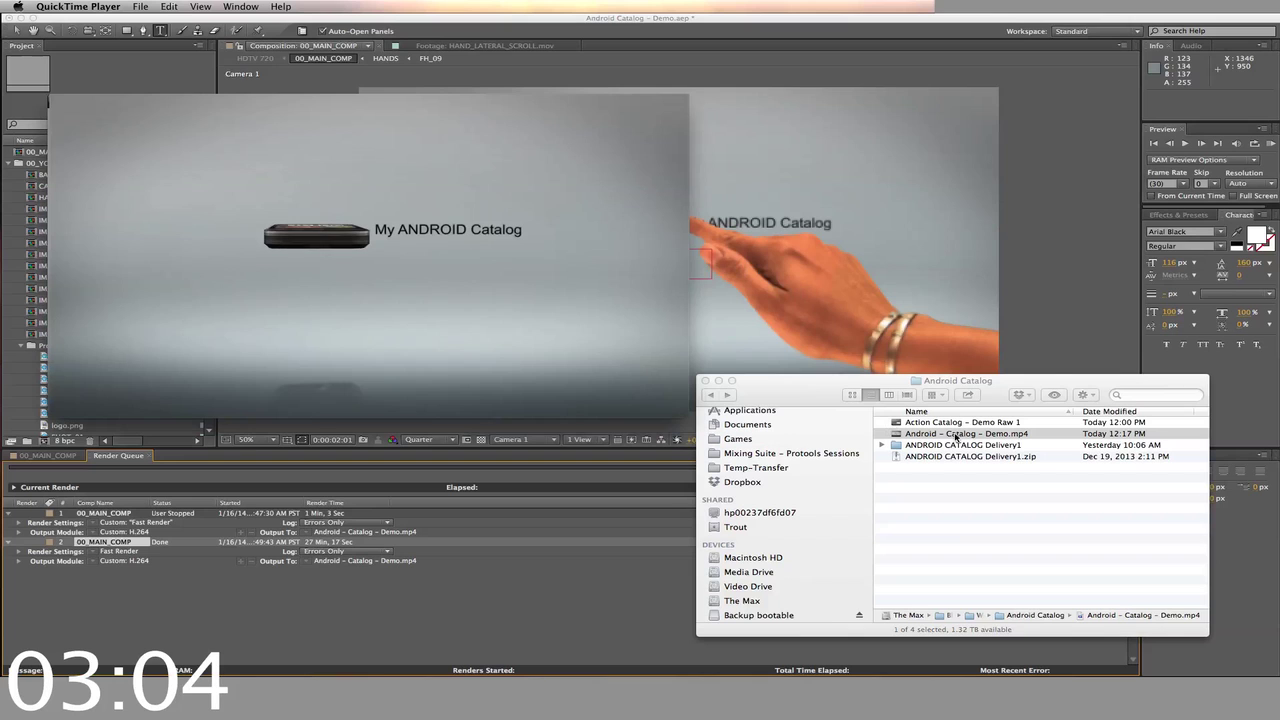